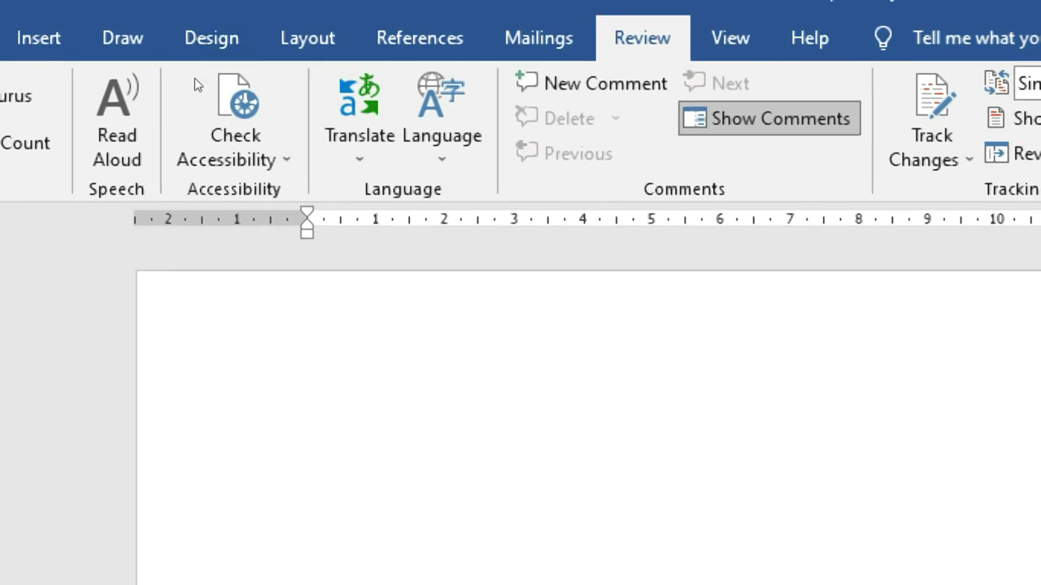
Step: Browse the accessibility tools list, then close it without choosing anything
{"action": "left_click", "coordinate": [234, 97]}
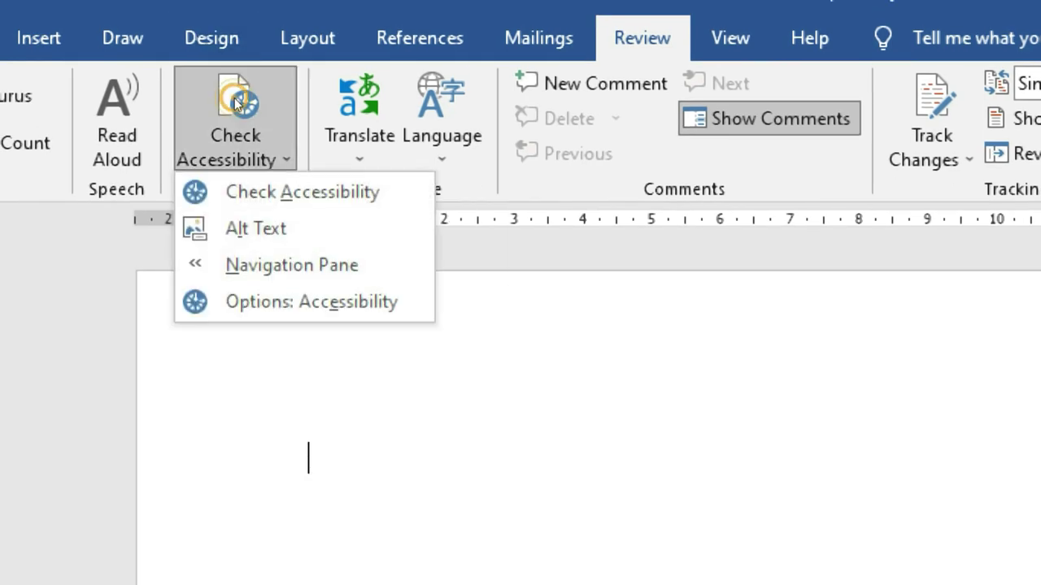
{"action": "key", "text": "Down"}
{"action": "key", "text": "Up"}
{"action": "key", "text": "Up"}
{"action": "key", "text": "Down"}
{"action": "key", "text": "Up"}
{"action": "key", "text": "Up"}
{"action": "key", "text": "Up"}
{"action": "key", "text": "Up"}
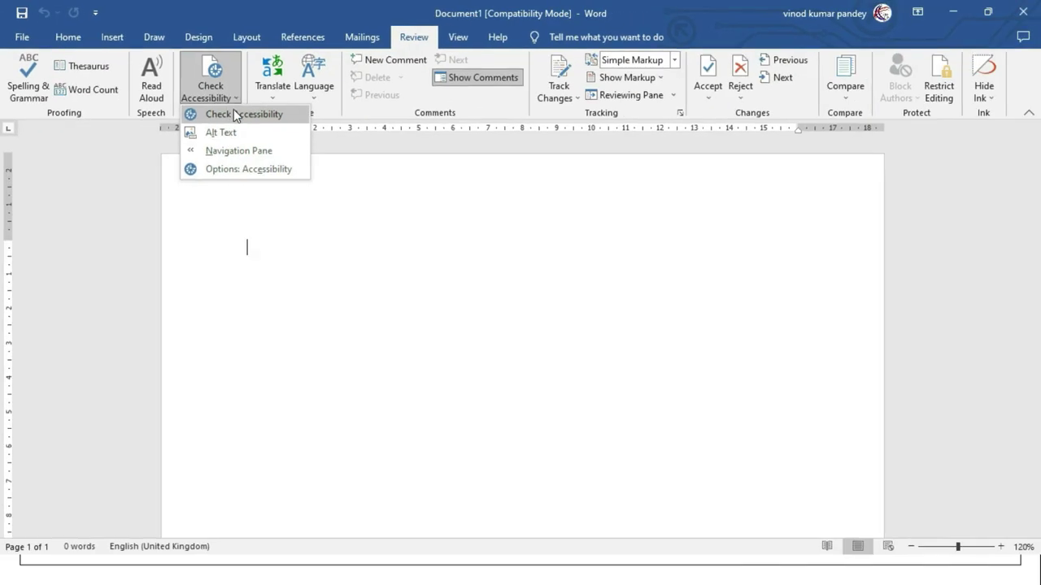
{"action": "left_click", "coordinate": [297, 256]}
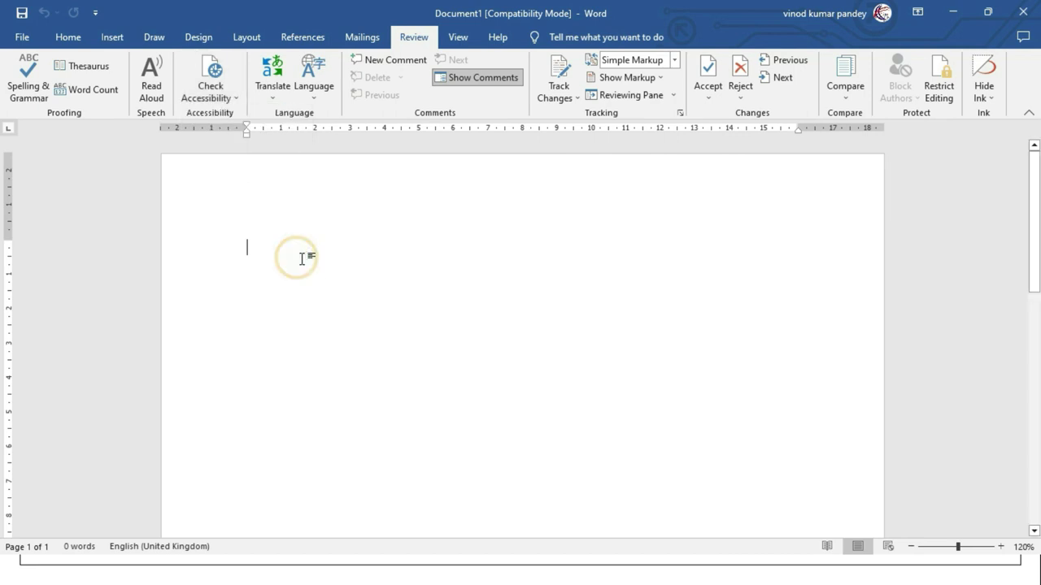
Step: Generate five sample paragraphs with =RAND() and select the second paragraph
{"action": "type", "text": "=RAND("}
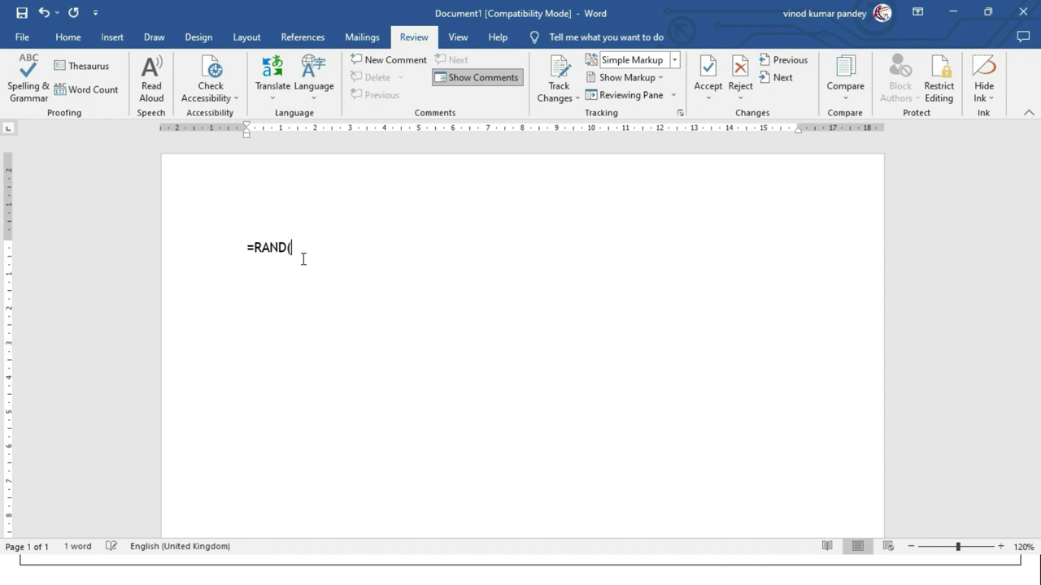
{"action": "key", "text": "Return"}
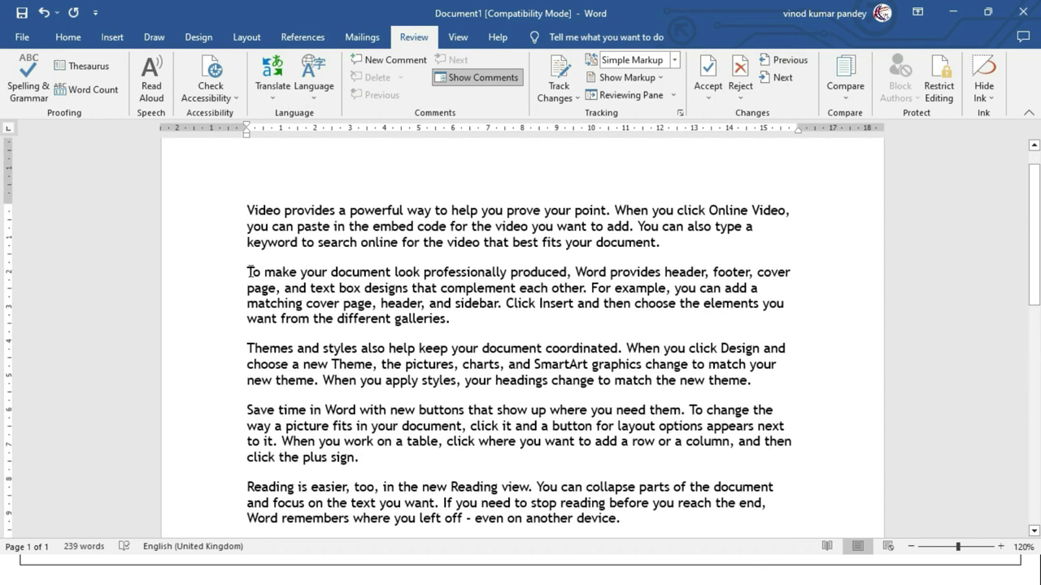
{"action": "left_click_drag", "start_coordinate": [227, 277], "coordinate": [237, 318]}
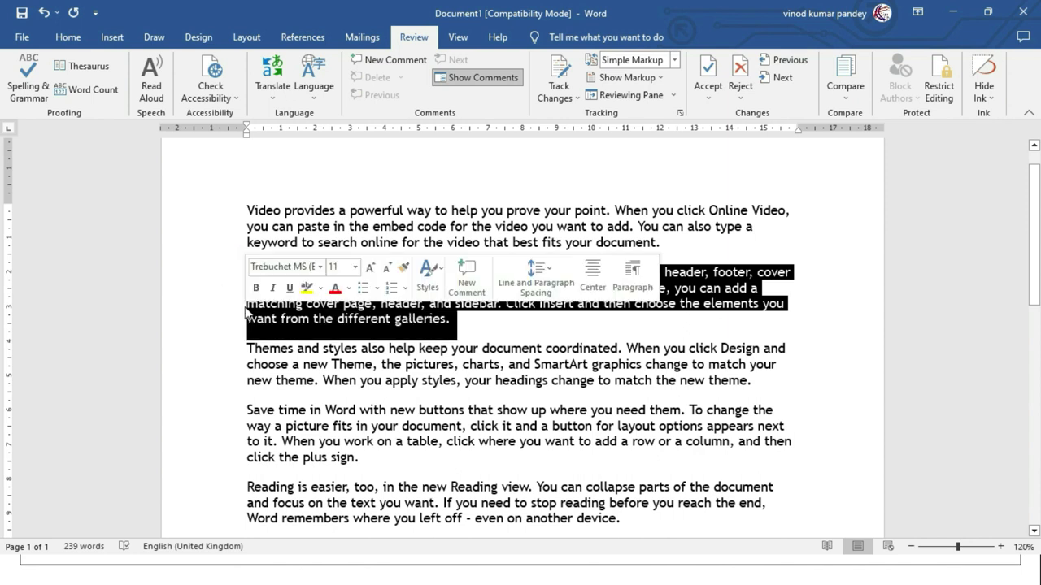
Step: Set the second paragraph's font colour to White, then deselect it
{"action": "left_click", "coordinate": [69, 37]}
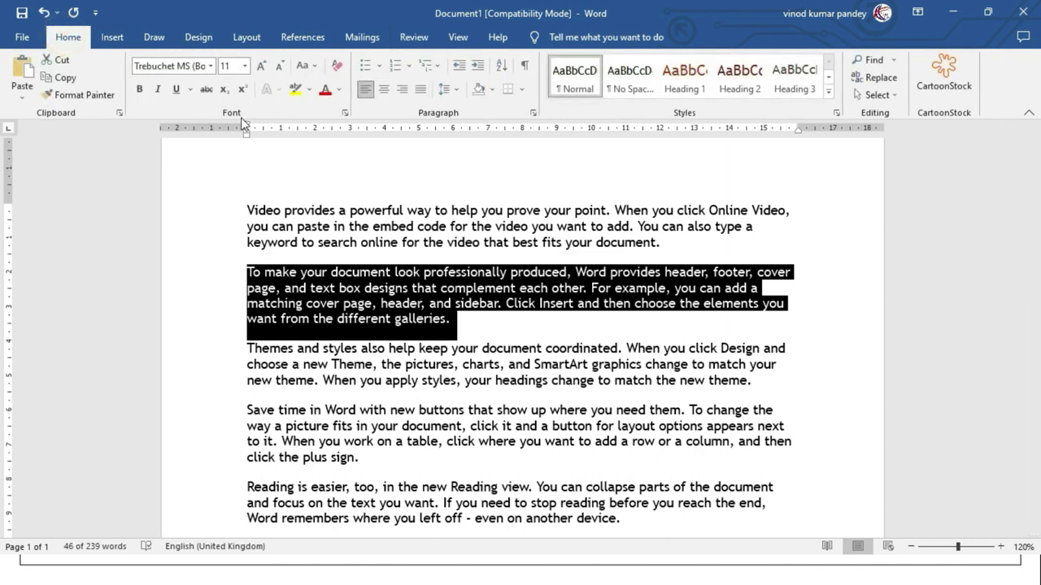
{"action": "left_click", "coordinate": [340, 90]}
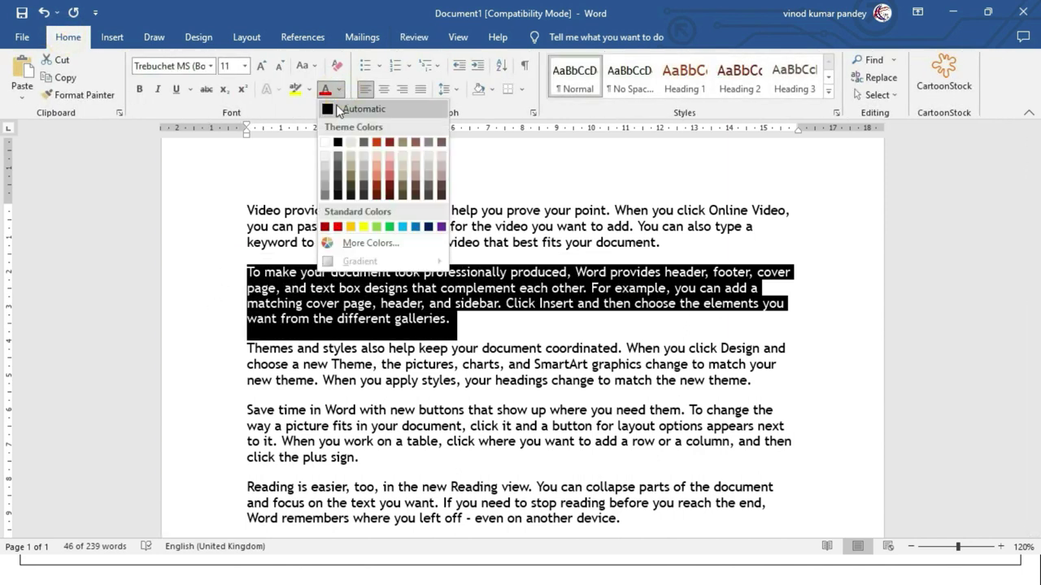
{"action": "left_click", "coordinate": [324, 143]}
{"action": "left_click", "coordinate": [338, 424]}
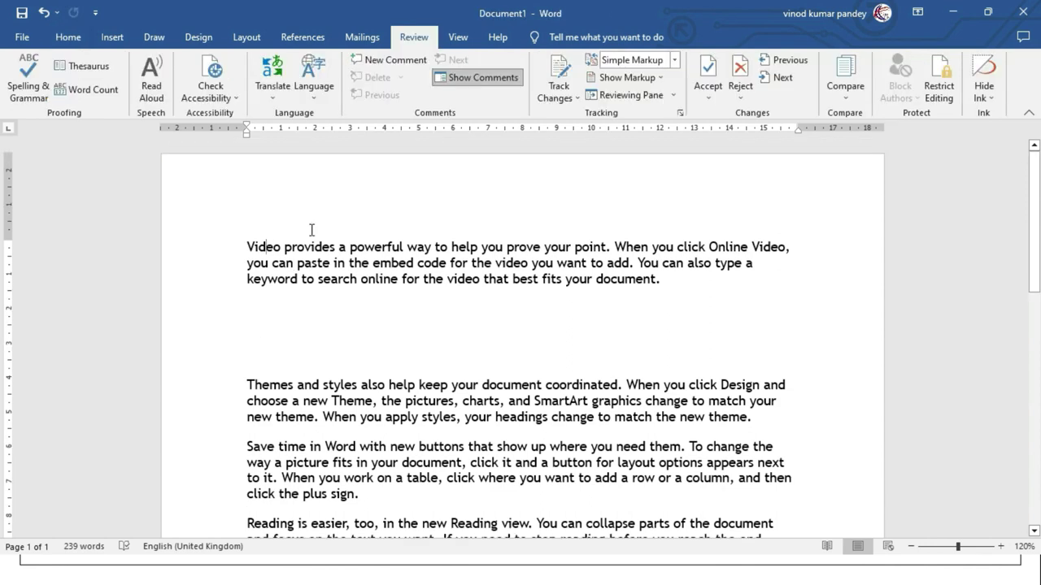
Step: Run Check Accessibility from the Review tab
{"action": "left_click", "coordinate": [414, 36]}
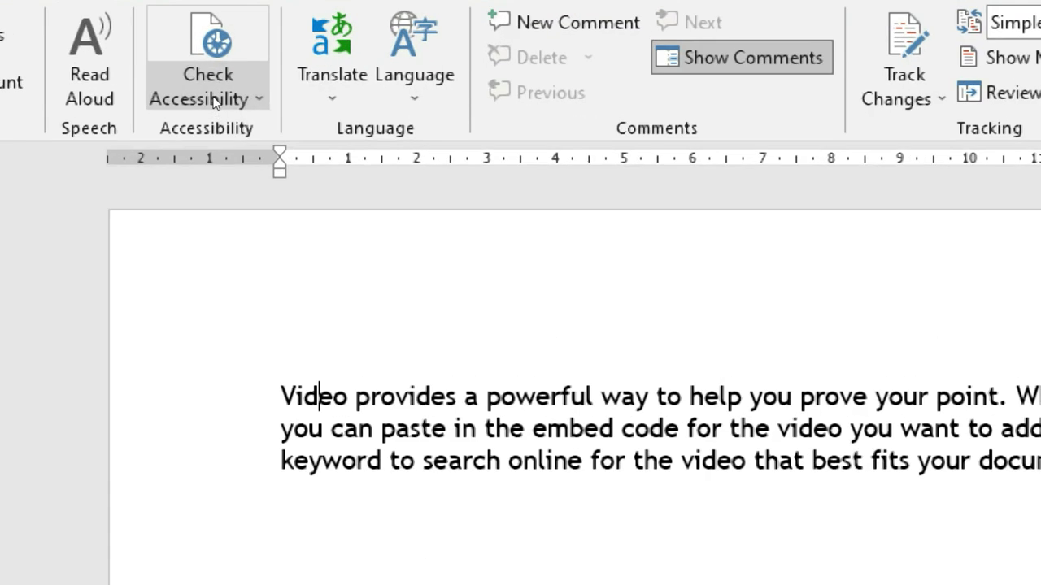
{"action": "left_click", "coordinate": [214, 100]}
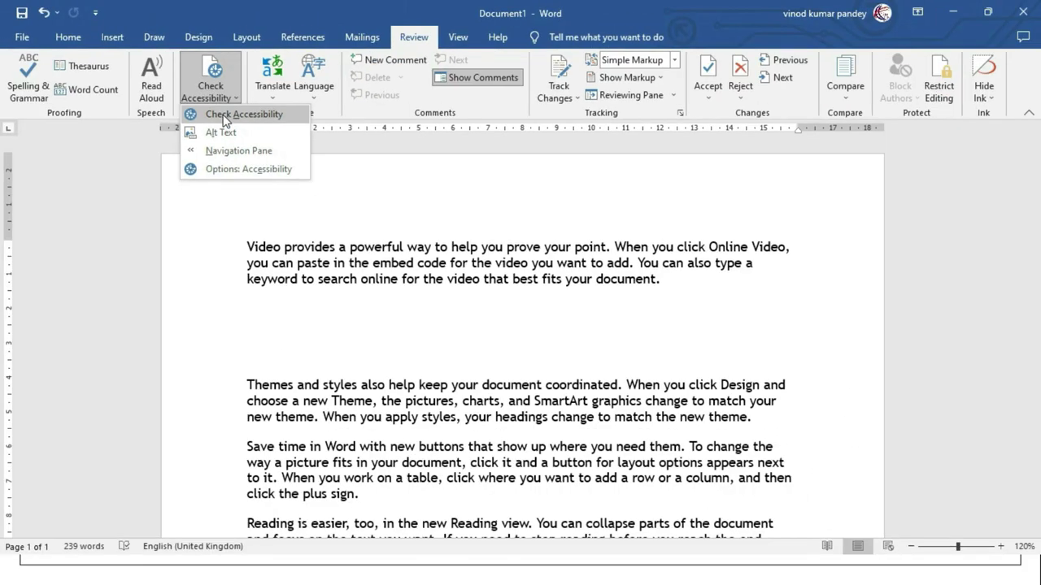
{"action": "left_click", "coordinate": [223, 122]}
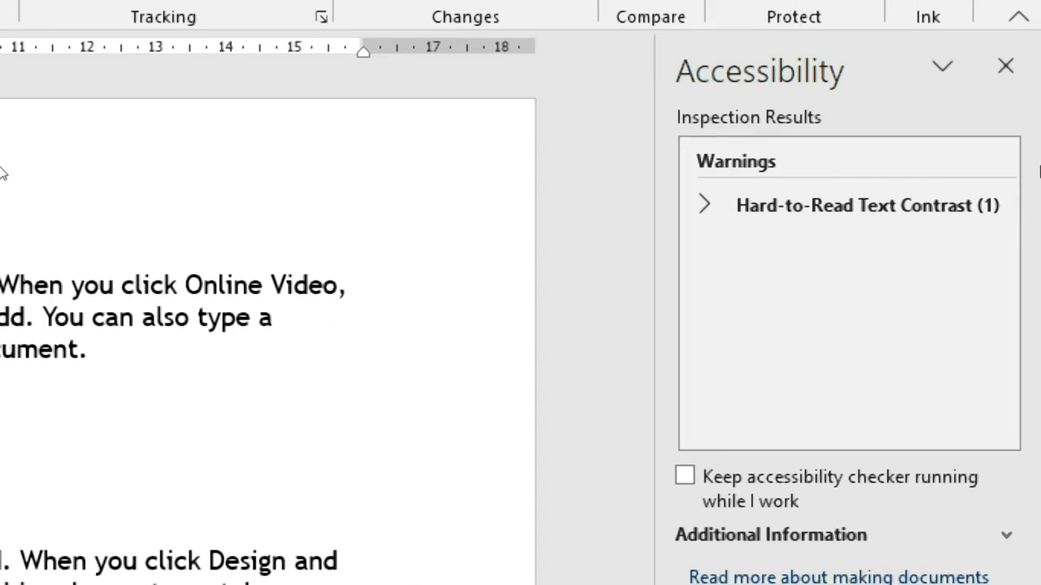
Step: Expand the Hard-to-Read Text Contrast warning and bring up its Font Color fix
{"action": "mouse_move", "coordinate": [919, 186]}
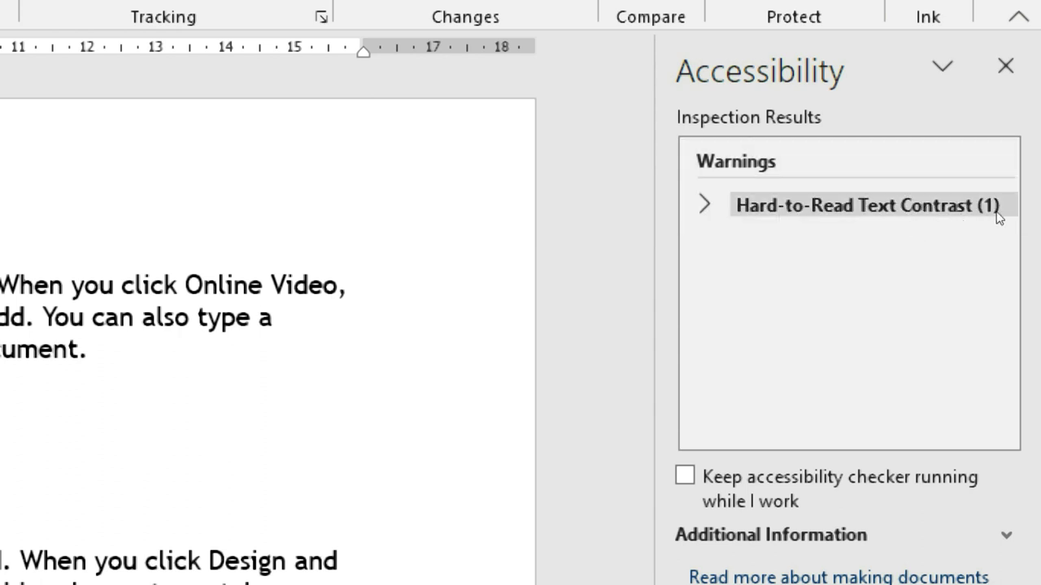
{"action": "left_click", "coordinate": [875, 208]}
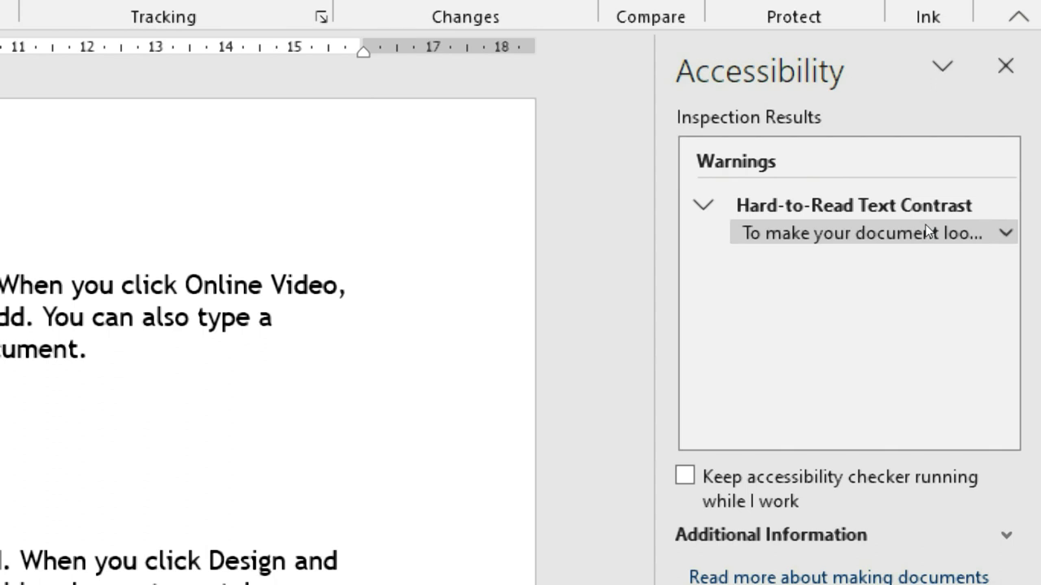
{"action": "left_click", "coordinate": [1025, 230]}
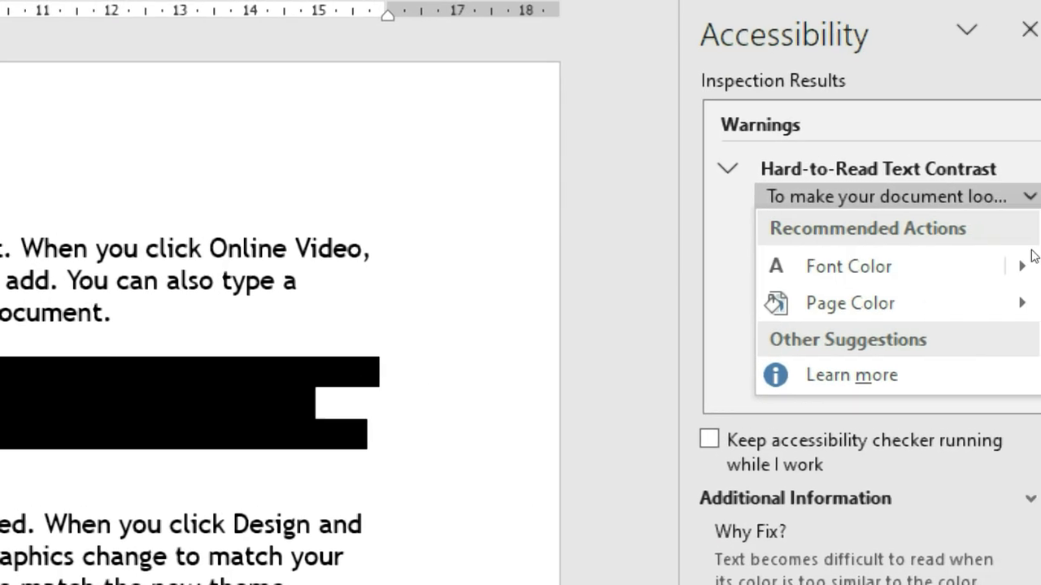
{"action": "left_click", "coordinate": [1003, 257]}
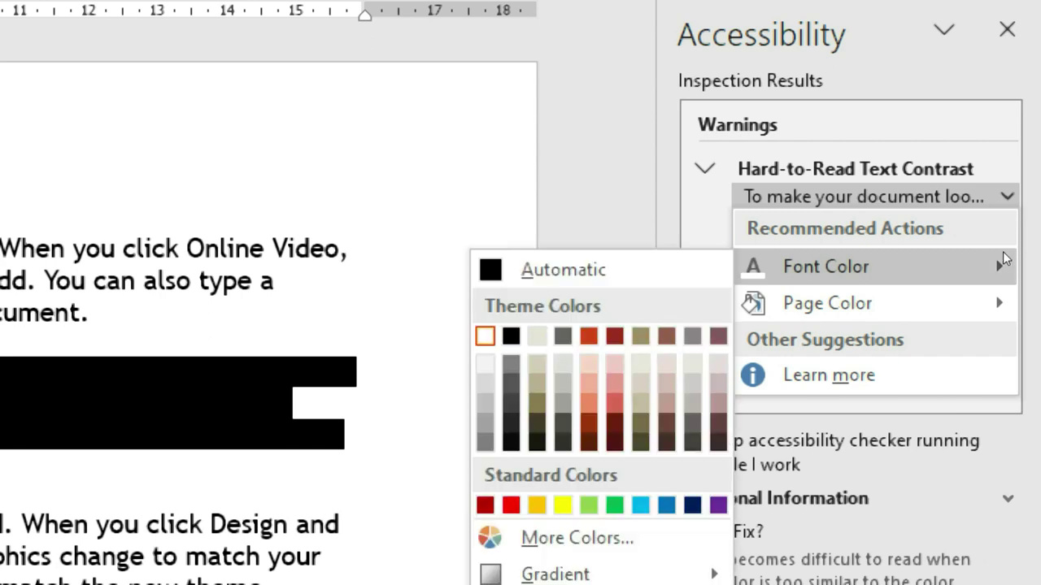
{"action": "mouse_move", "coordinate": [983, 279]}
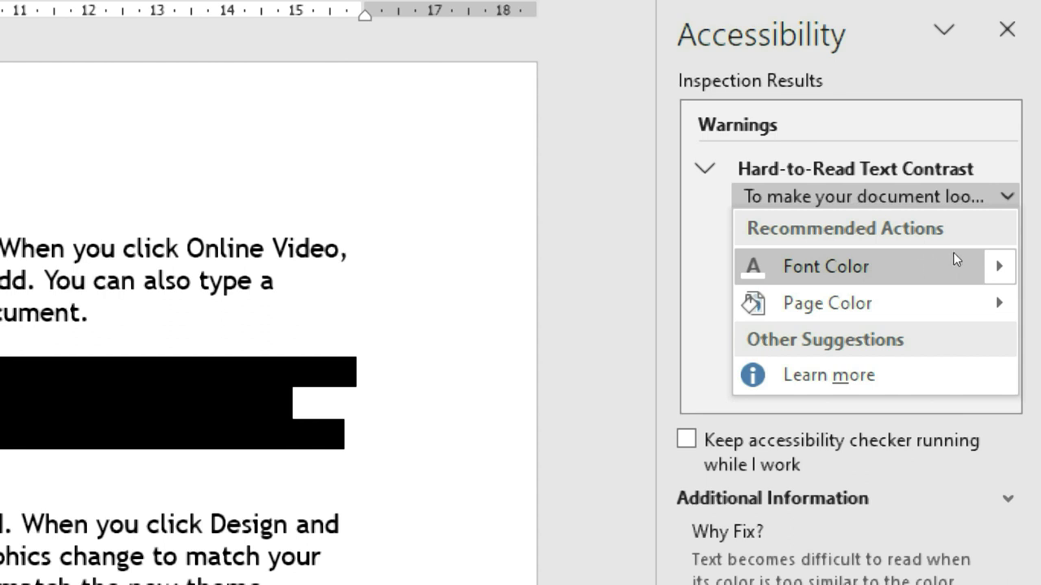
{"action": "left_click", "coordinate": [1004, 262]}
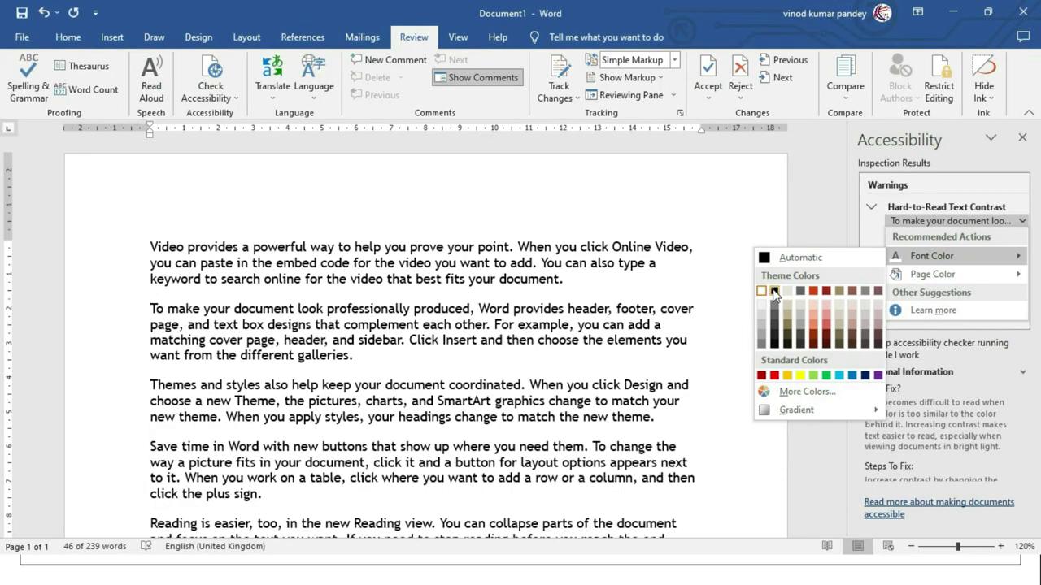
Step: Give the flagged second paragraph black font colour so it is readable again
{"action": "left_click", "coordinate": [773, 292]}
{"action": "left_click", "coordinate": [385, 357]}
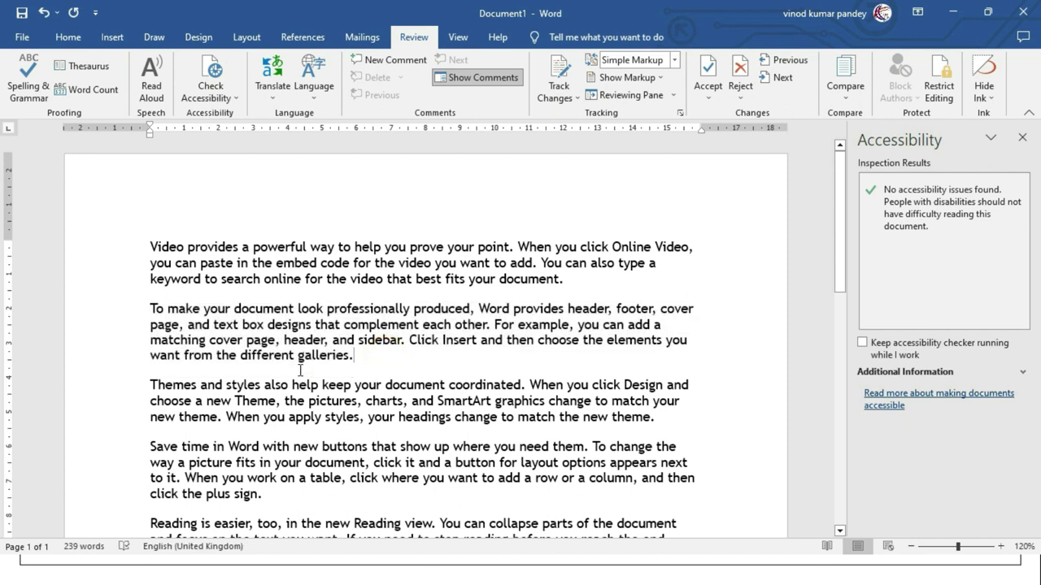
{"action": "left_click_drag", "start_coordinate": [150, 309], "coordinate": [362, 382]}
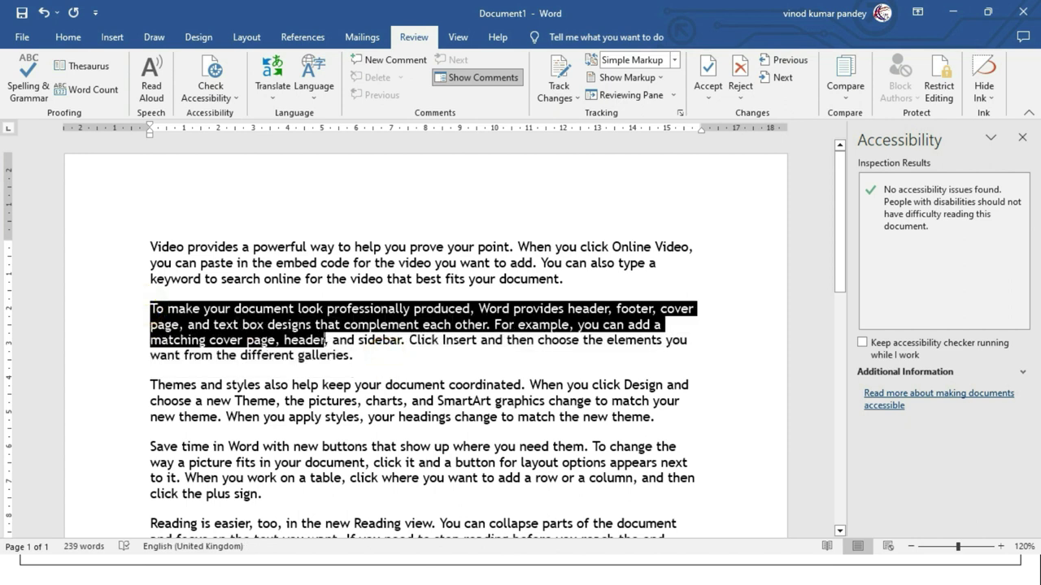
{"action": "left_click", "coordinate": [366, 401]}
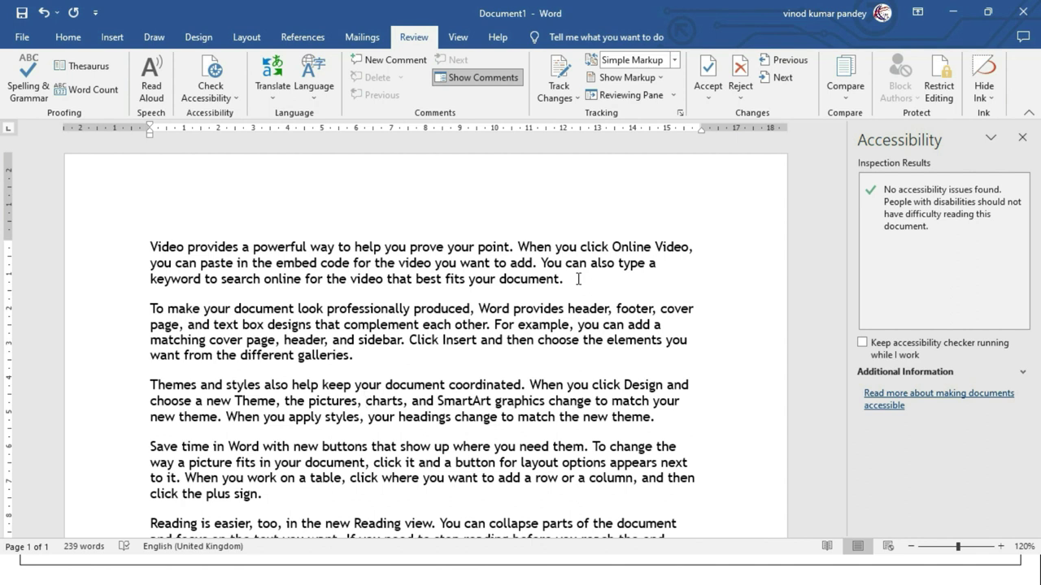
Step: Close the accessibility results pane now that no issues remain
{"action": "left_click", "coordinate": [211, 96]}
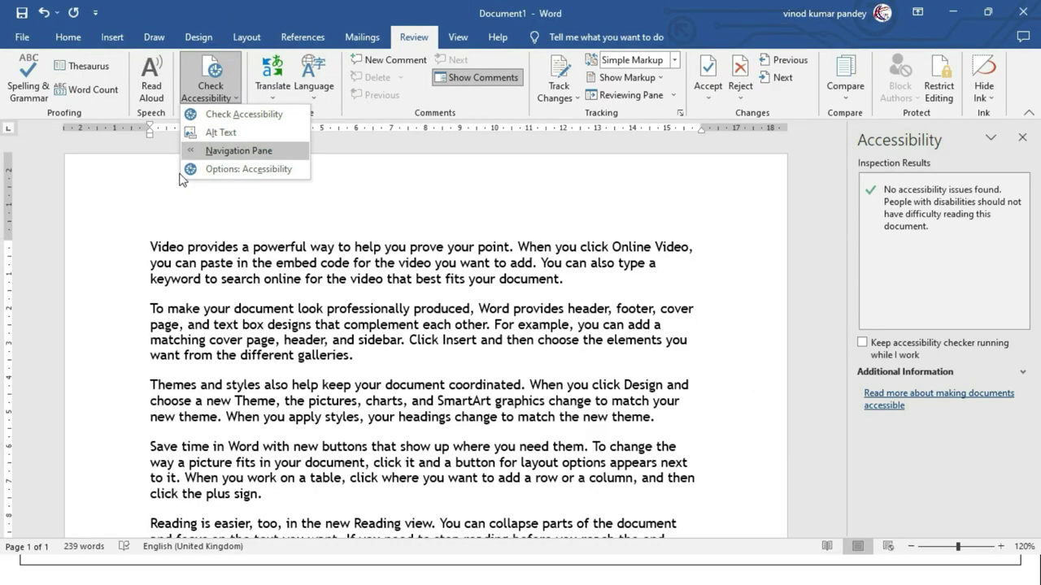
{"action": "left_click", "coordinate": [169, 249]}
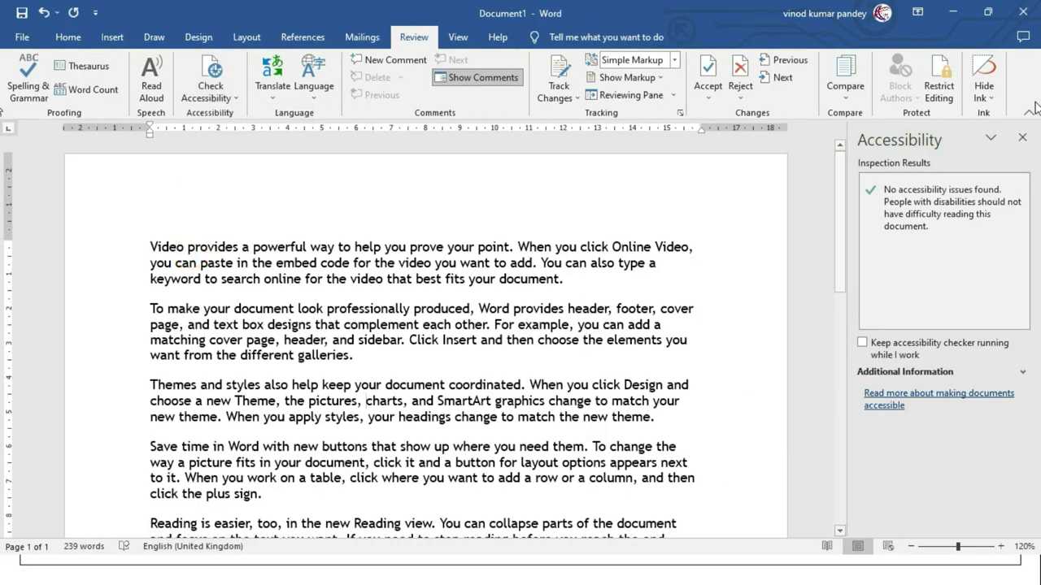
{"action": "left_click", "coordinate": [1021, 138]}
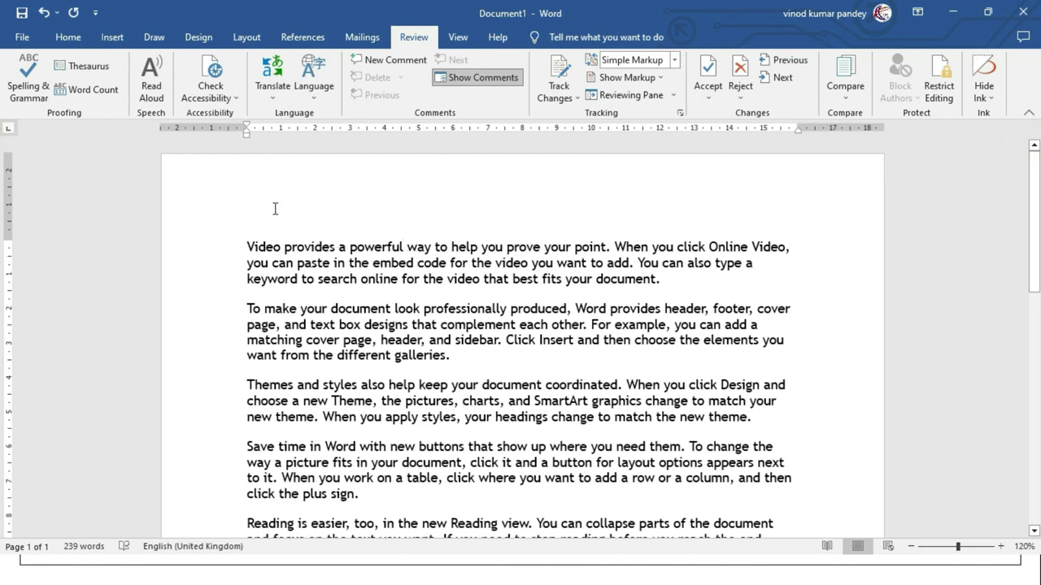
Step: Insert photo 11 from the Fav Pic folder on this device
{"action": "left_click", "coordinate": [112, 39]}
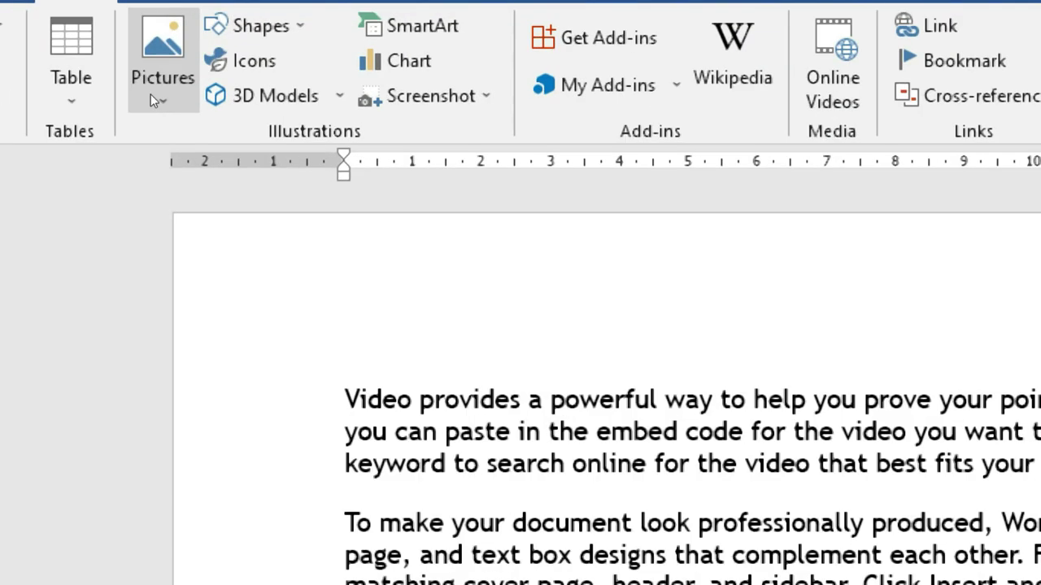
{"action": "left_click", "coordinate": [150, 96]}
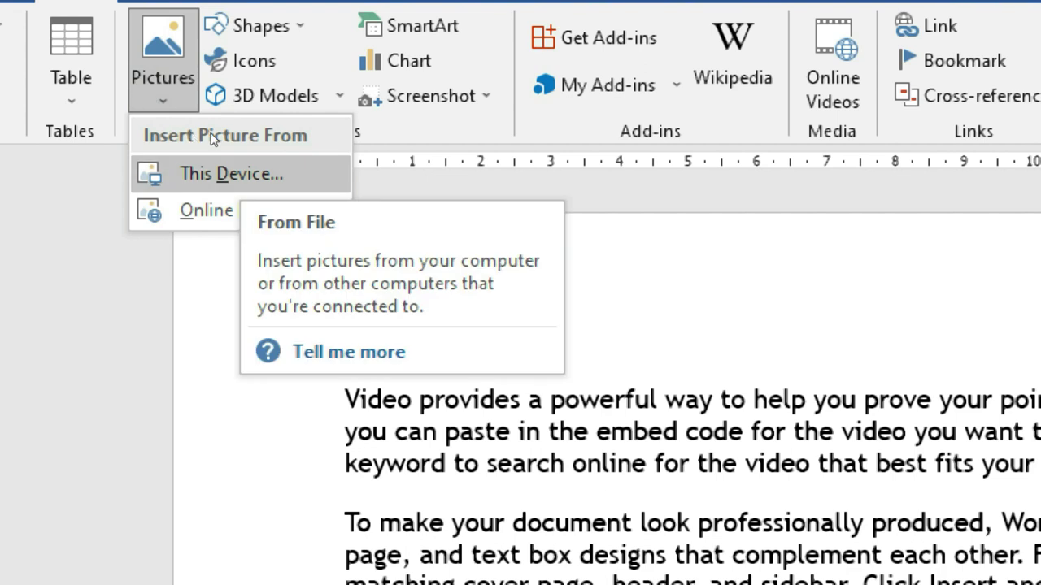
{"action": "key", "text": "Down"}
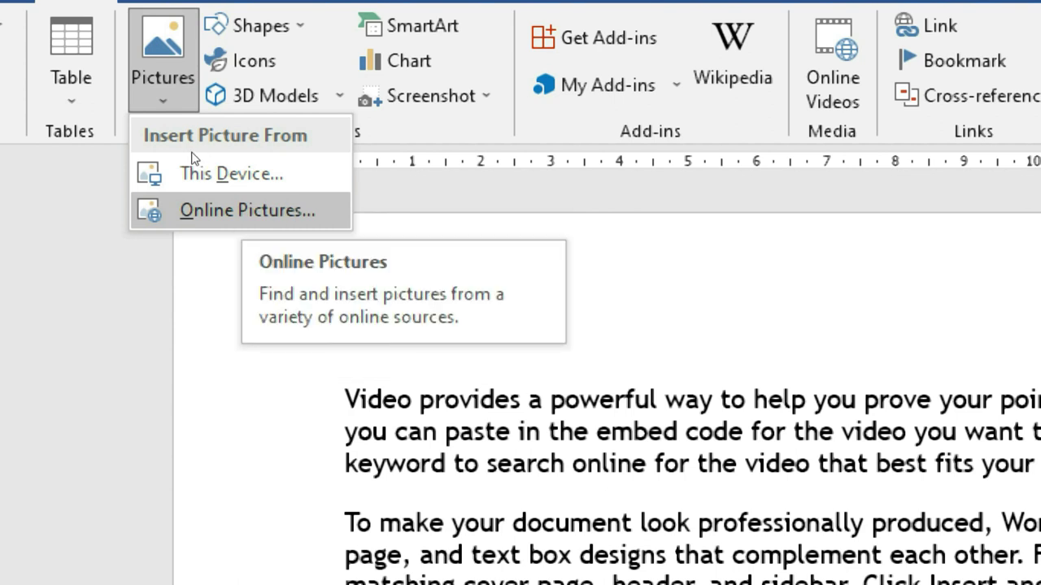
{"action": "left_click", "coordinate": [198, 136]}
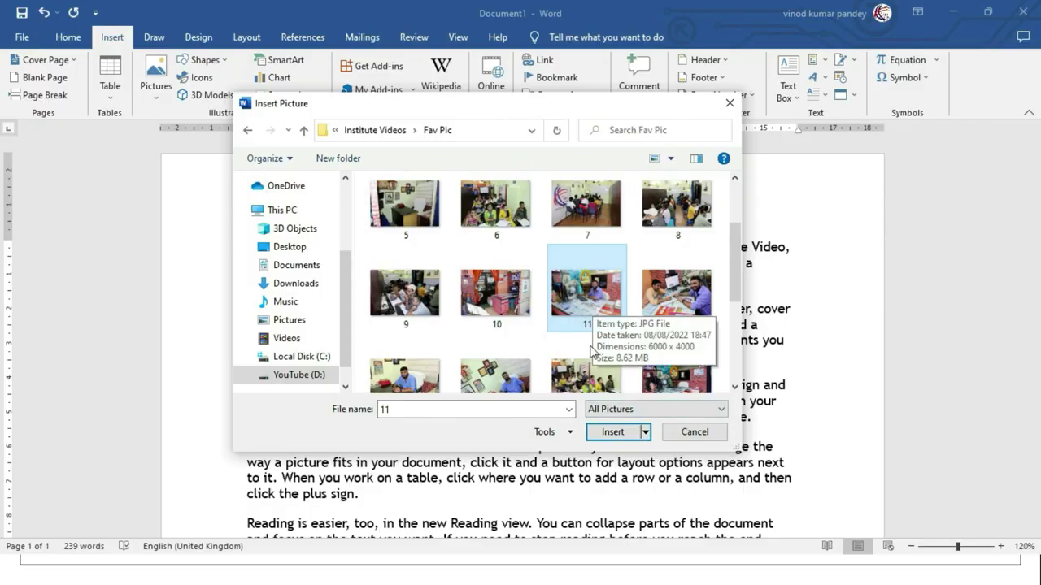
{"action": "left_click", "coordinate": [618, 435]}
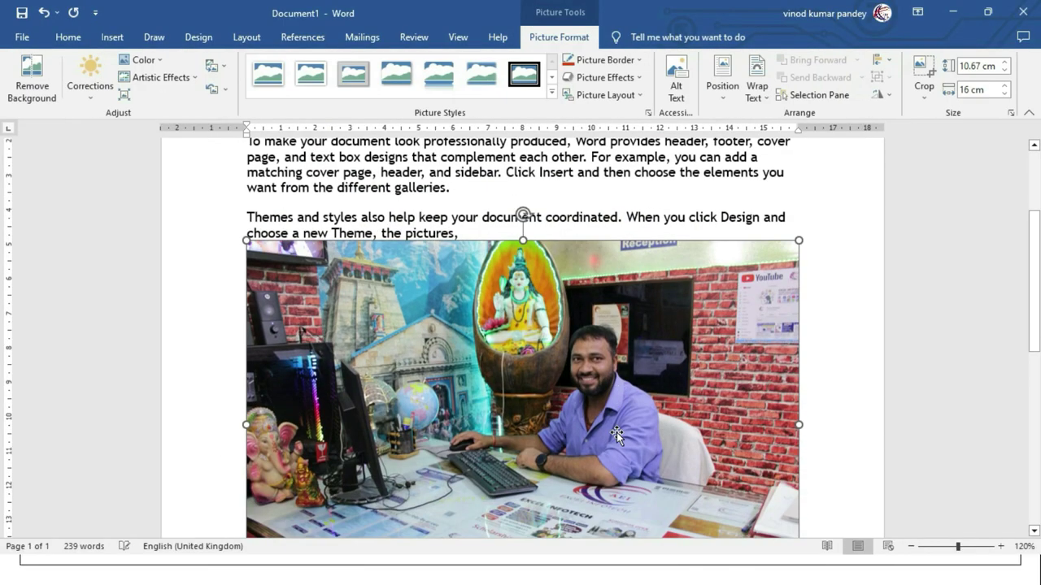
Step: Shrink the photo to about 6.51 × 9.77 cm
{"action": "scroll", "coordinate": [618, 370], "scroll_direction": "down", "scroll_amount": 1}
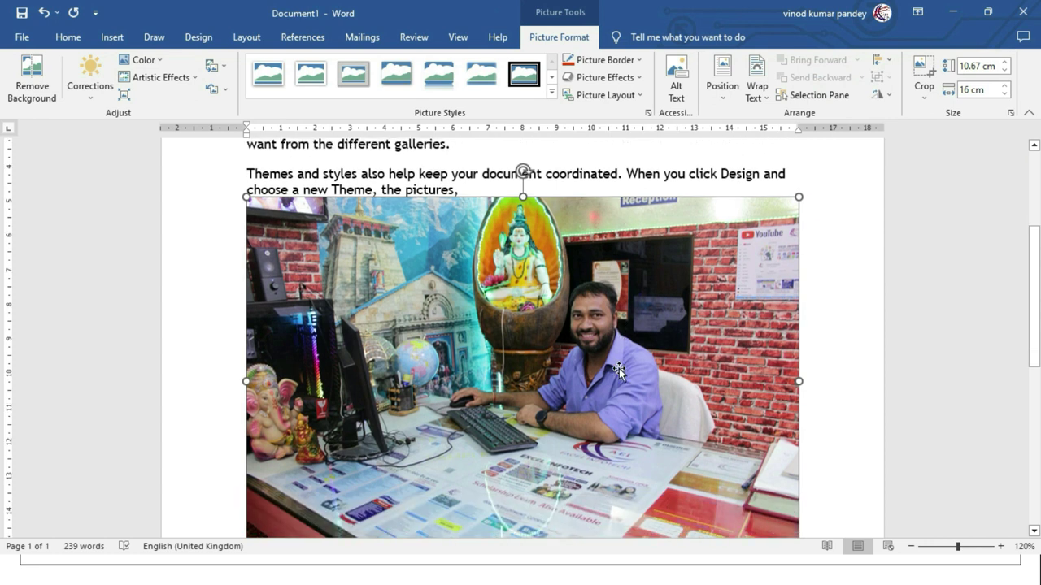
{"action": "left_click_drag", "start_coordinate": [799, 198], "coordinate": [584, 340]}
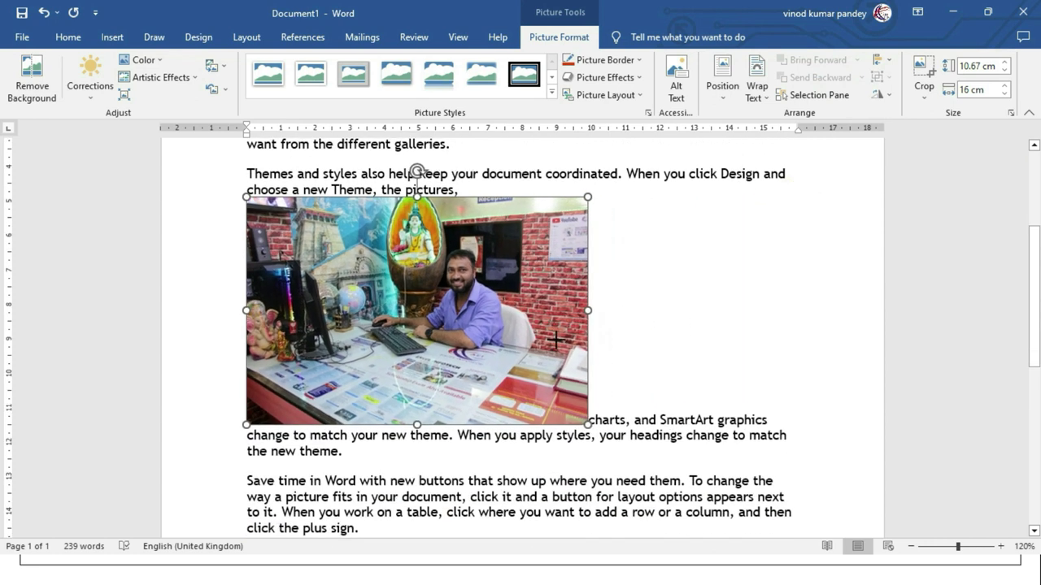
{"action": "scroll", "coordinate": [547, 382], "scroll_direction": "up", "scroll_amount": 2}
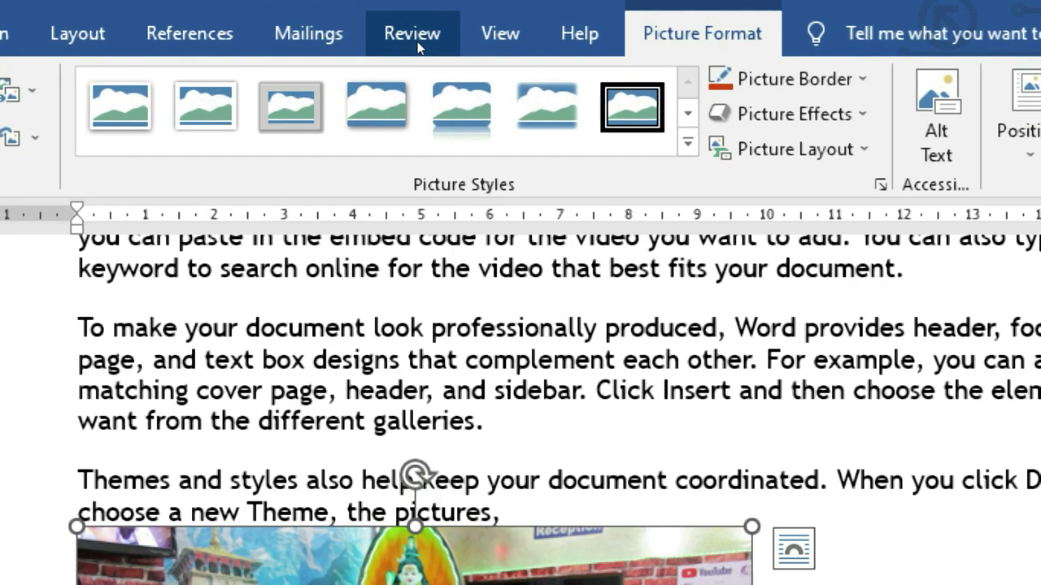
Step: Open the photo's Alt Text pane from Review > Check Accessibility
{"action": "left_click", "coordinate": [414, 41]}
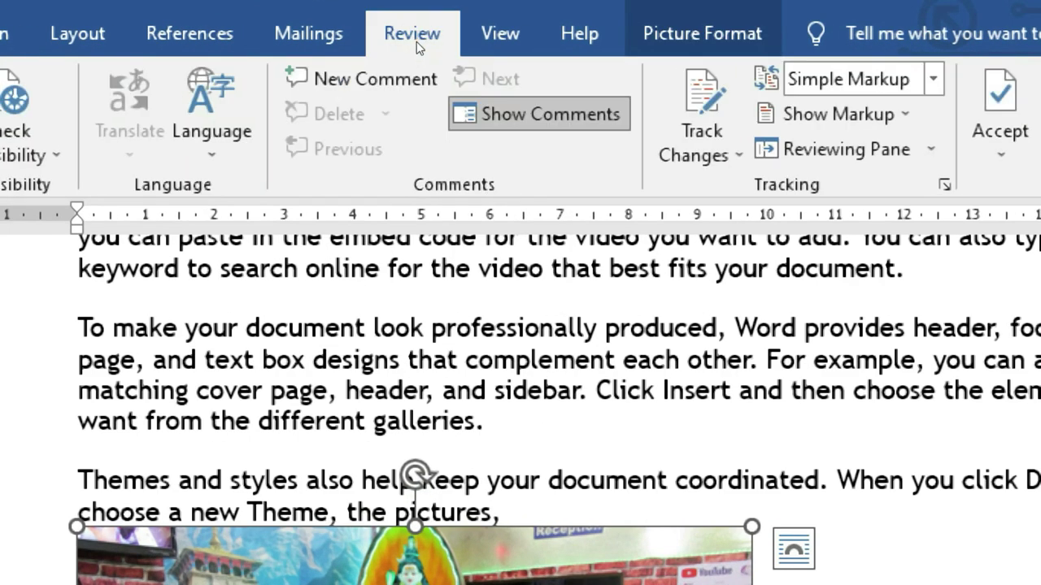
{"action": "left_click", "coordinate": [313, 195]}
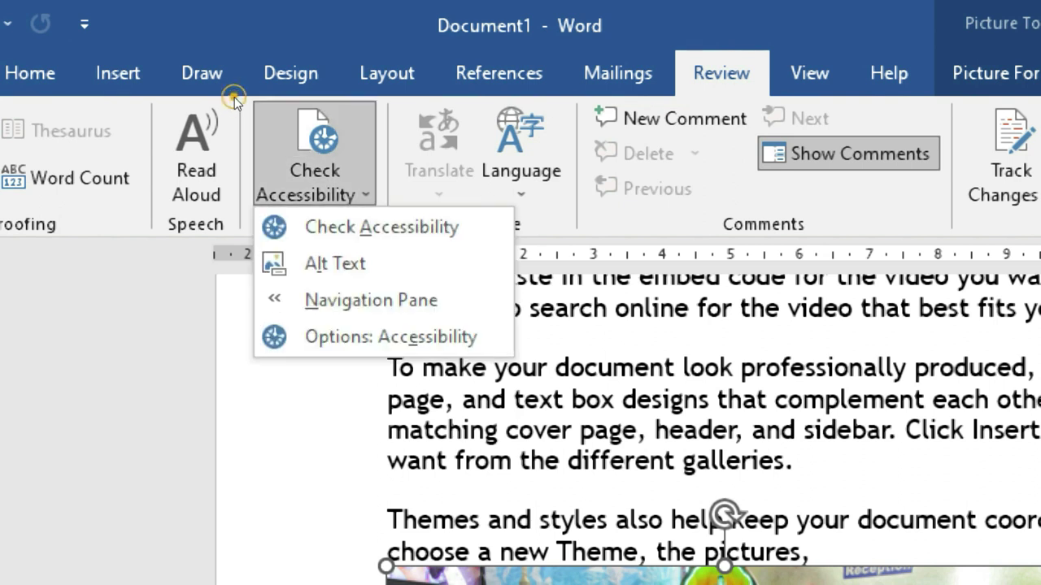
{"action": "key", "text": "Down"}
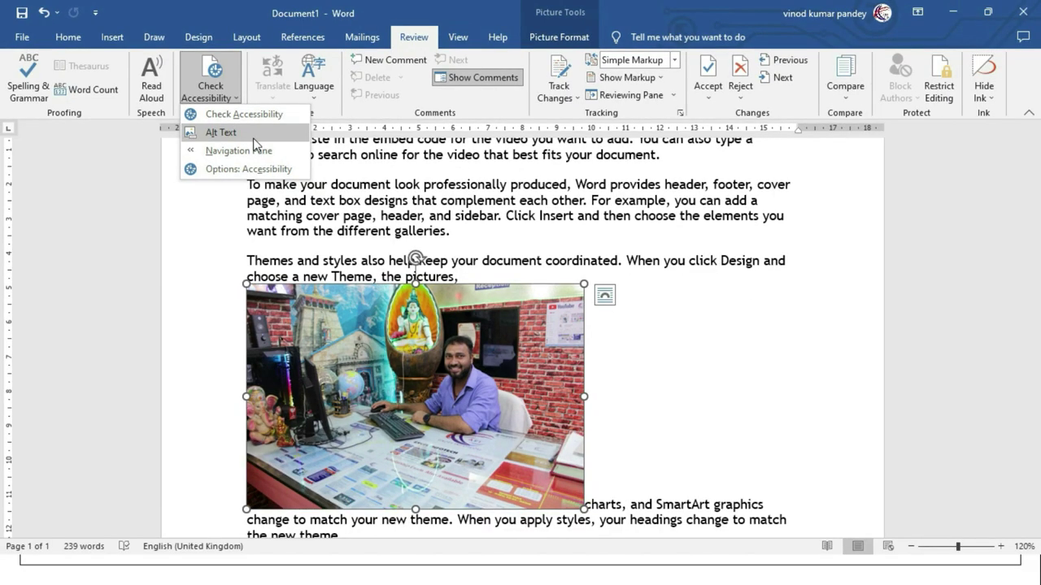
{"action": "left_click", "coordinate": [252, 139]}
Step: Use 'Generate alt text for me' to create the photo's description
{"action": "left_click", "coordinate": [998, 289]}
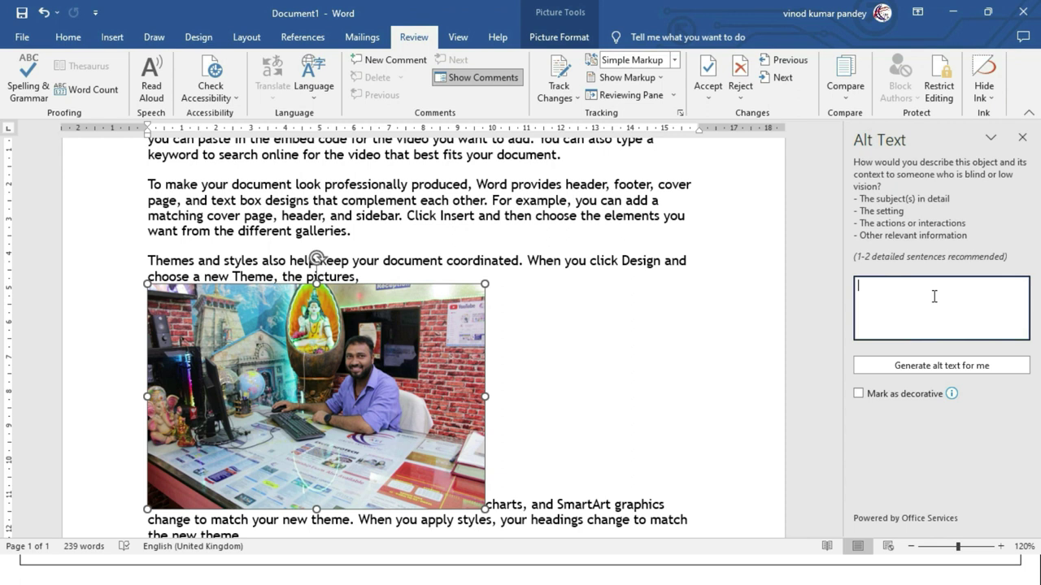
{"action": "key", "text": "Escape"}
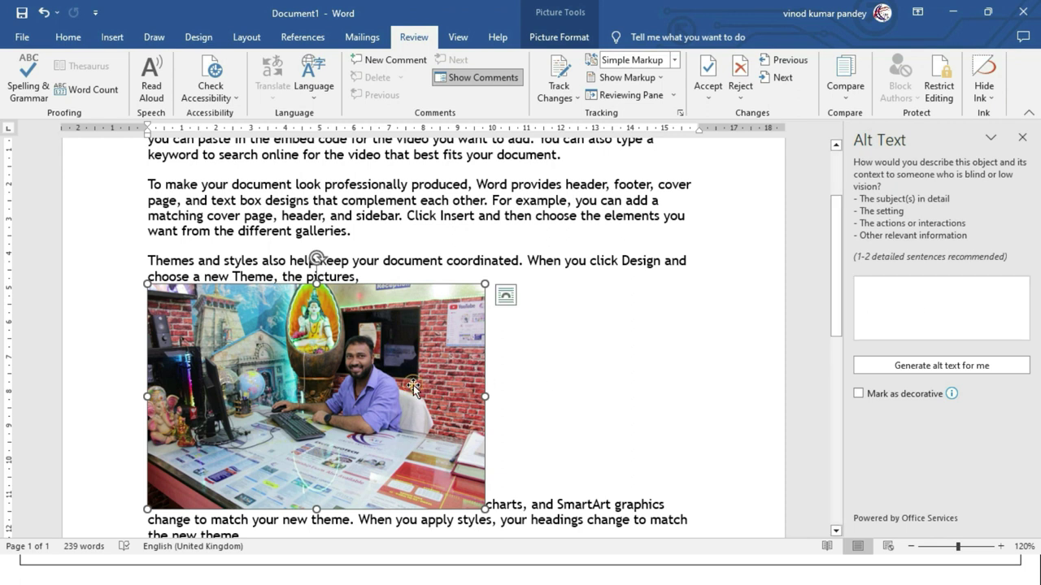
{"action": "left_click", "coordinate": [874, 306]}
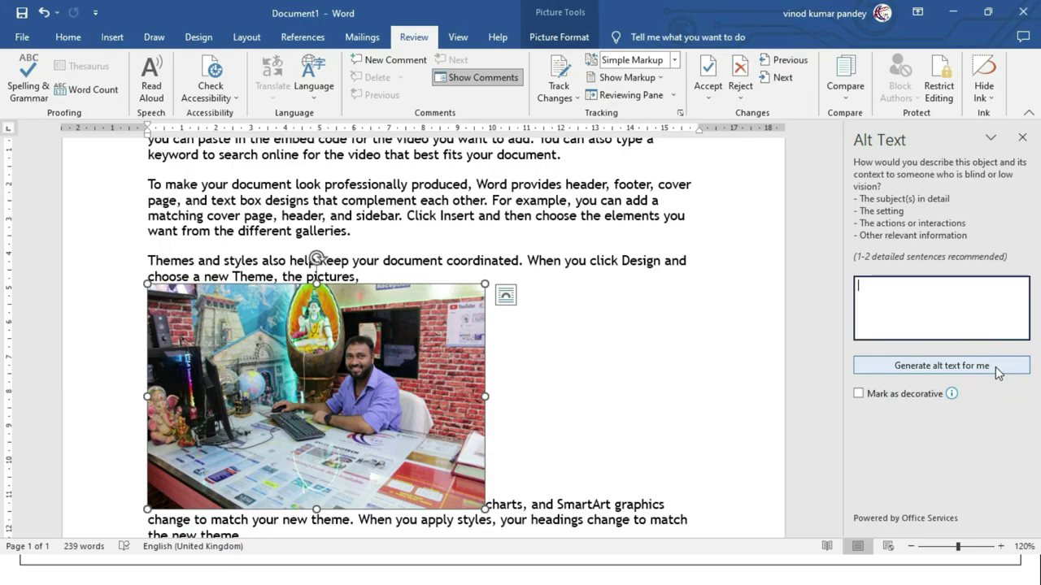
{"action": "left_click", "coordinate": [994, 366]}
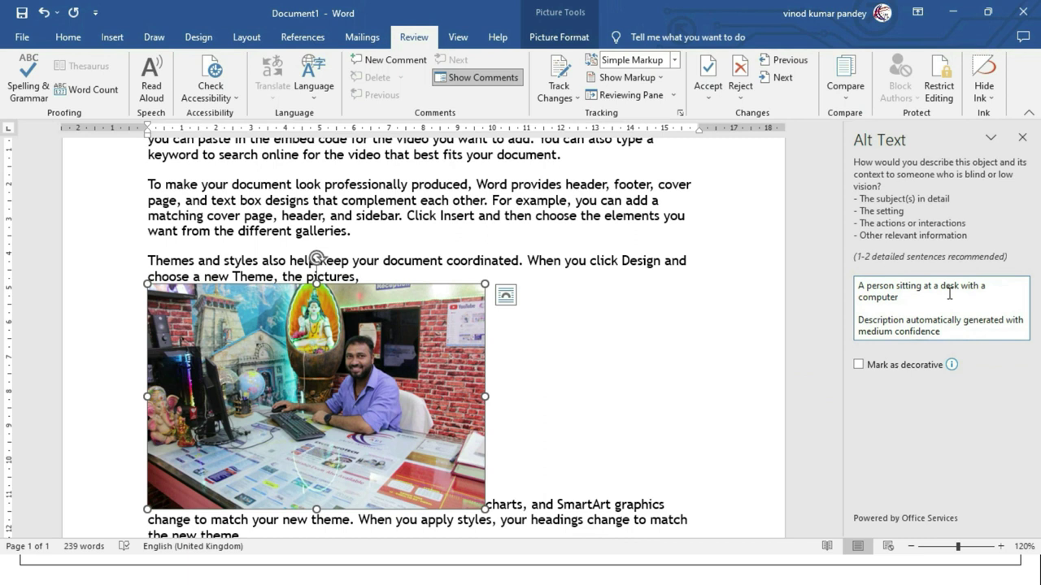
Step: Edit the description box, keeping 'A person sitting at a desk with a computer'
{"action": "left_click", "coordinate": [910, 303]}
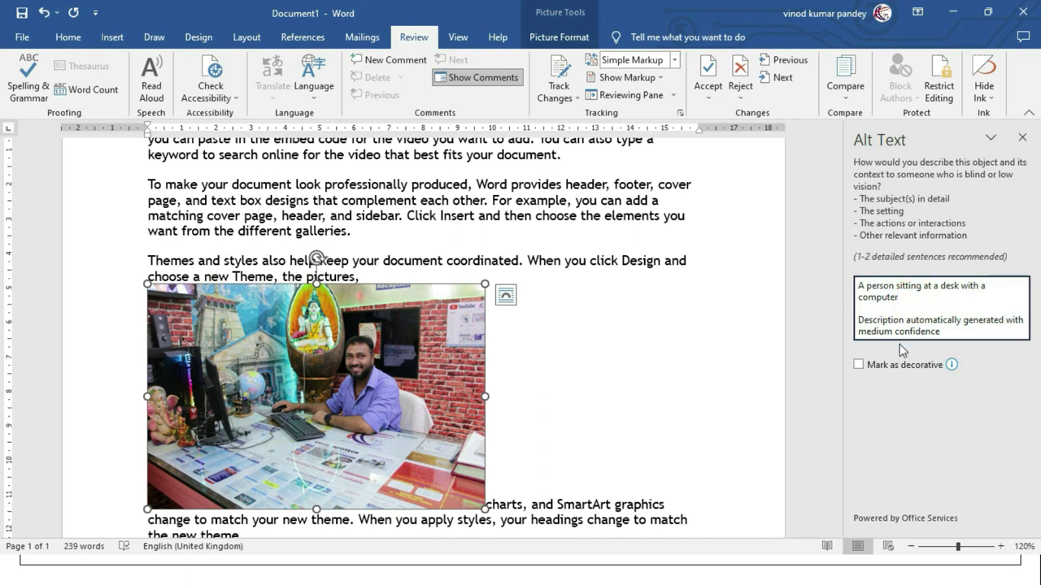
{"action": "key", "text": "Return"}
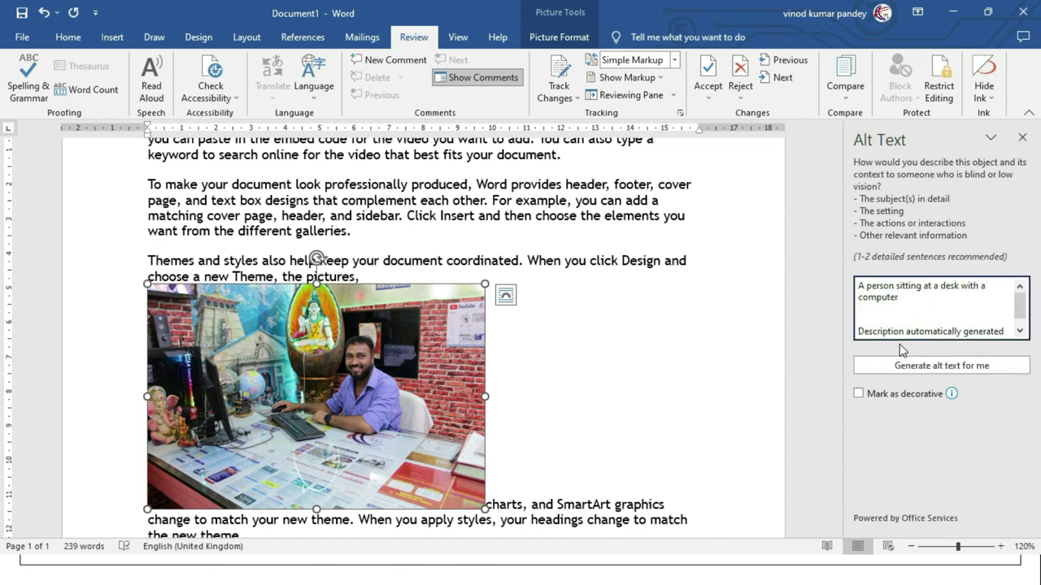
{"action": "key", "text": "ctrl+a"}
{"action": "key", "text": "Delete"}
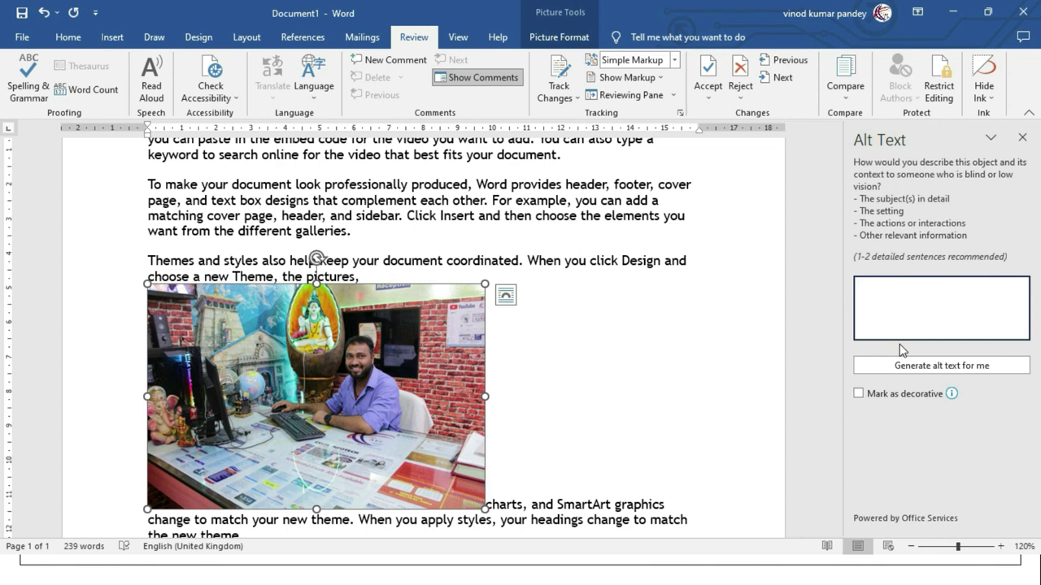
{"action": "key", "text": "ctrl+z"}
{"action": "left_click", "coordinate": [896, 321]}
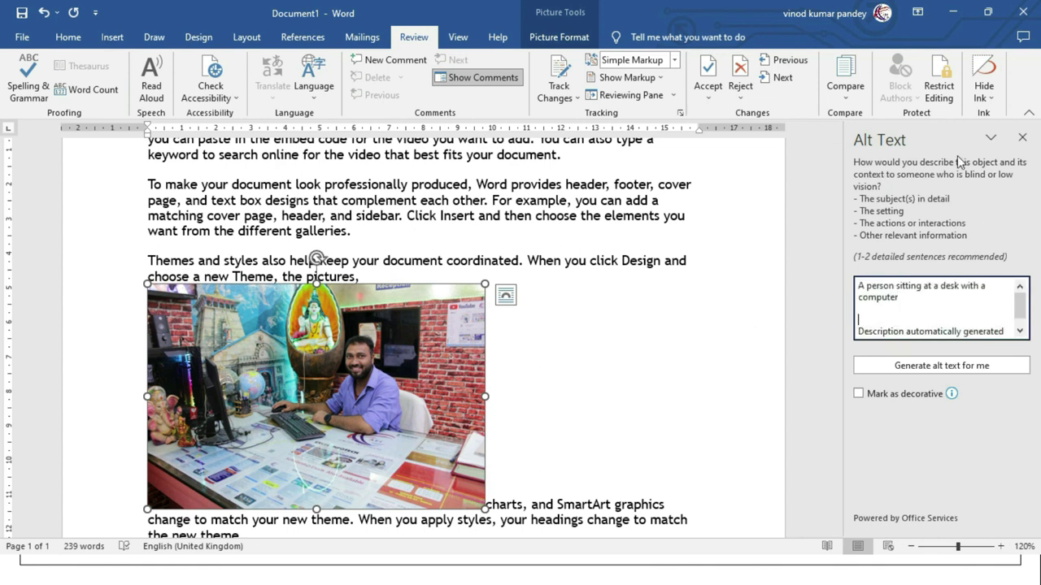
Step: Reopen the photo's Alt Text pane to verify the saved description, then close it
{"action": "left_click", "coordinate": [1023, 140]}
{"action": "left_click", "coordinate": [683, 374]}
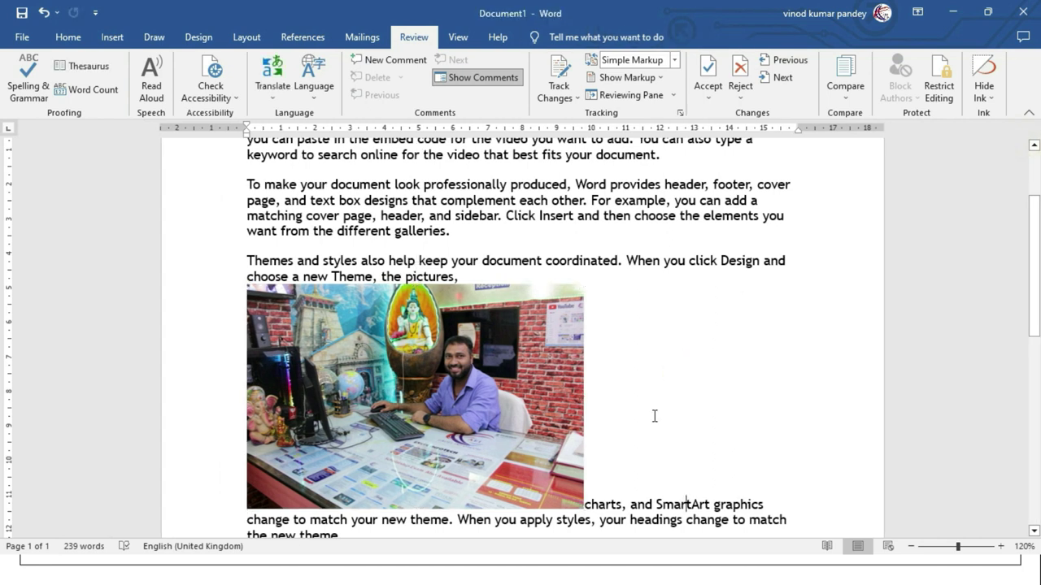
{"action": "left_click", "coordinate": [429, 374]}
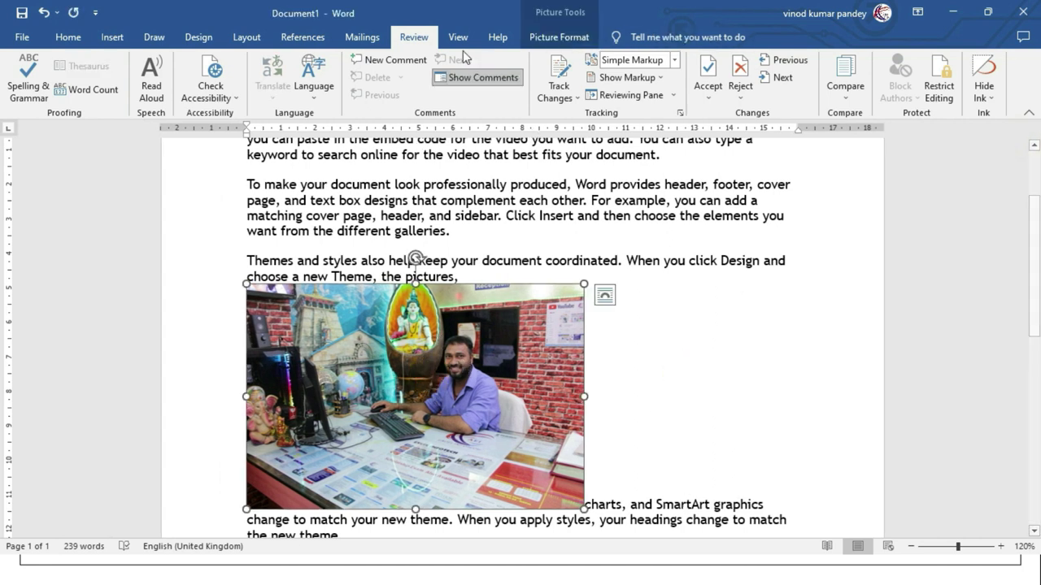
{"action": "left_click", "coordinate": [207, 91]}
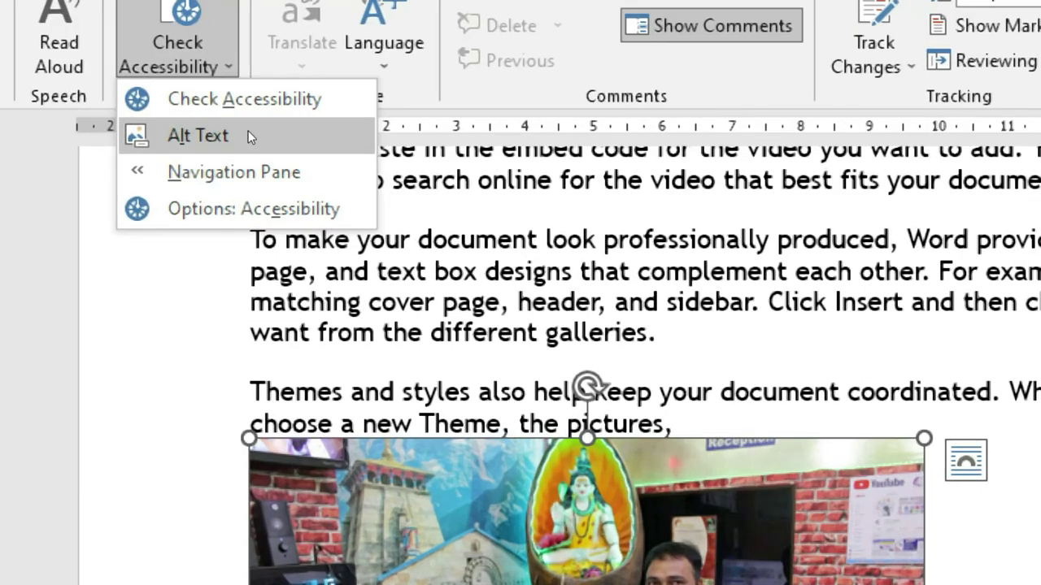
{"action": "left_click", "coordinate": [250, 135]}
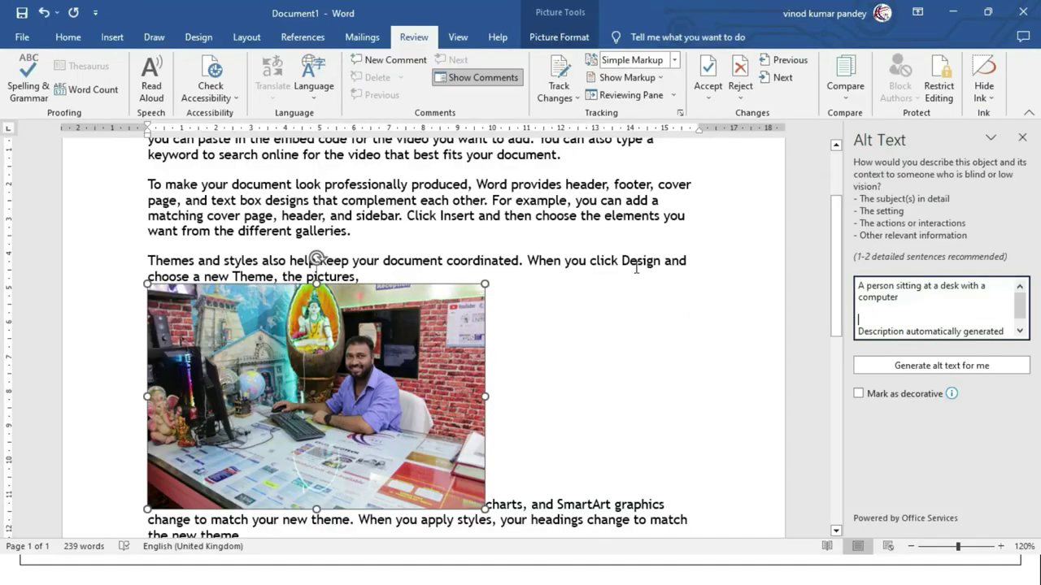
{"action": "left_click", "coordinate": [1023, 138]}
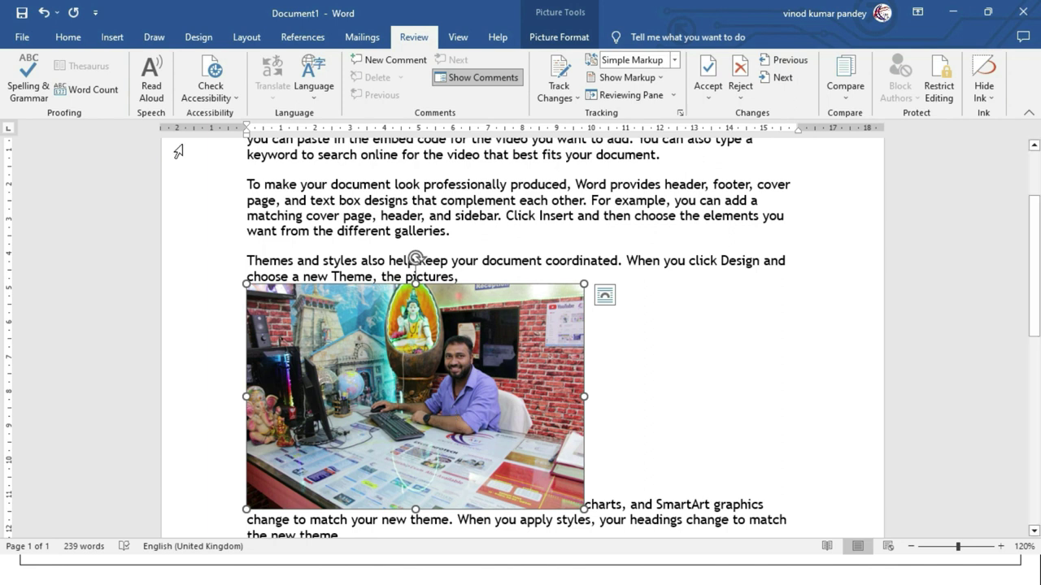
Step: Open the Navigation pane and cycle through Pages and Results to the Headings view
{"action": "left_click", "coordinate": [208, 94]}
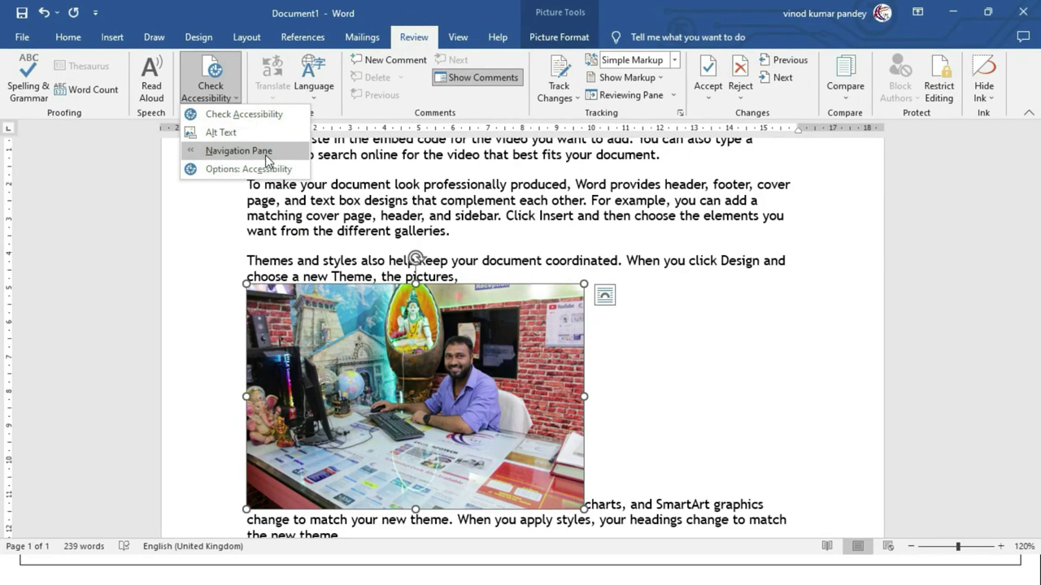
{"action": "left_click", "coordinate": [265, 155]}
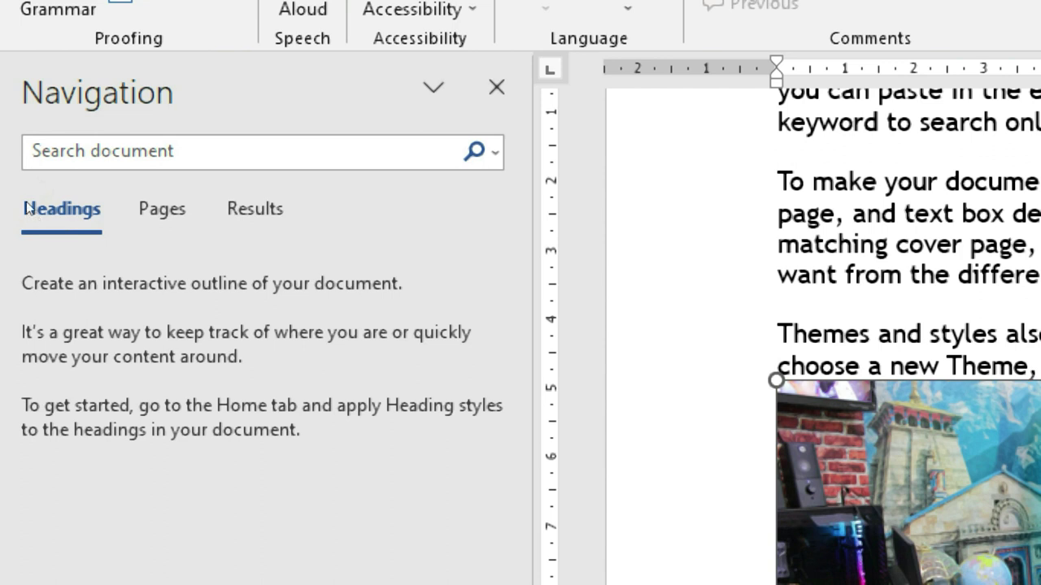
{"action": "left_click", "coordinate": [162, 208]}
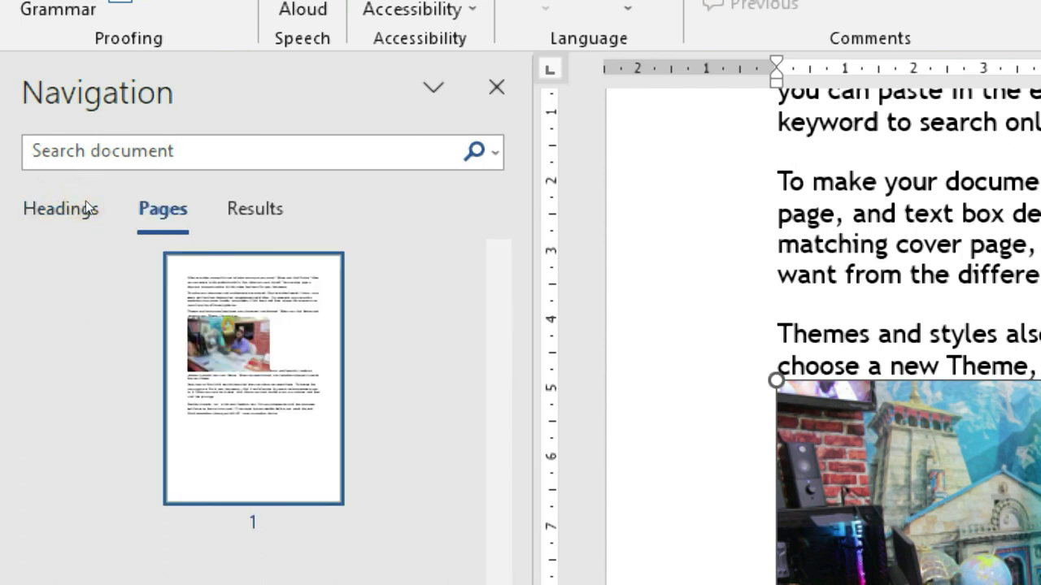
{"action": "left_click", "coordinate": [255, 208]}
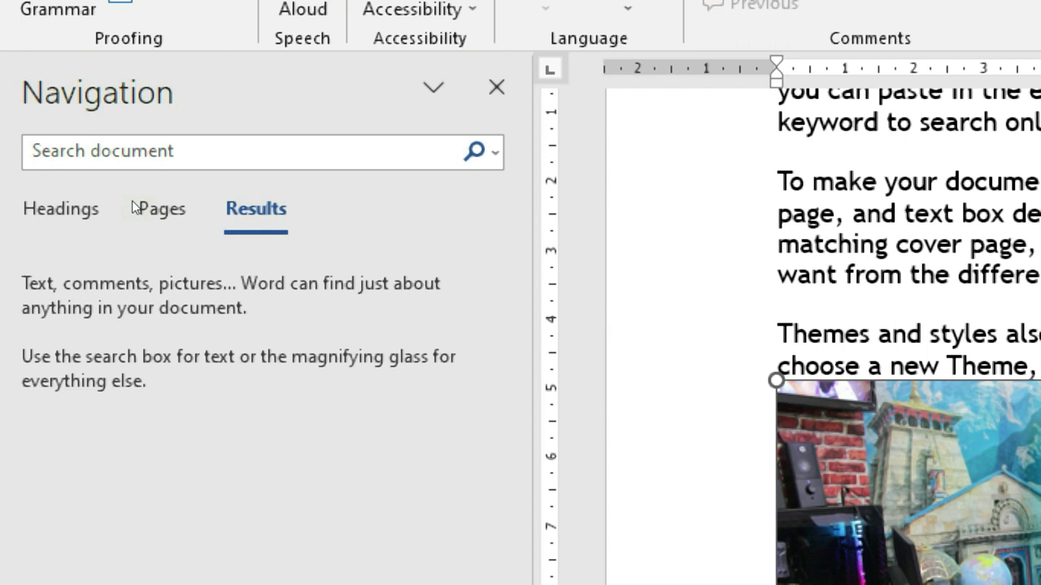
{"action": "left_click", "coordinate": [36, 199]}
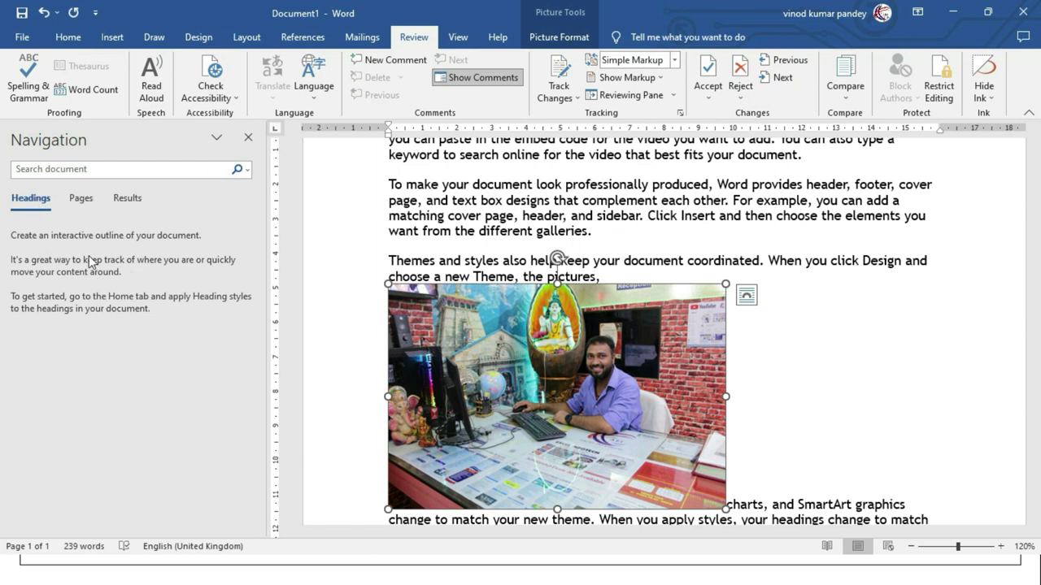
Step: Apply Heading 1 to the opening 'Video provides a powerful way…' paragraph
{"action": "scroll", "coordinate": [469, 340], "scroll_direction": "up", "scroll_amount": 3}
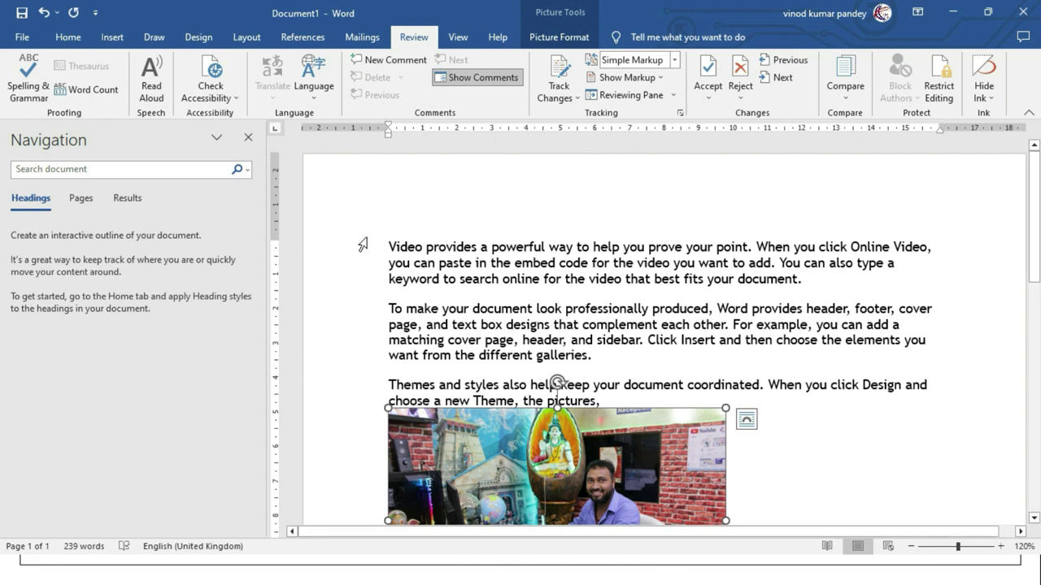
{"action": "left_click_drag", "start_coordinate": [360, 246], "coordinate": [360, 298]}
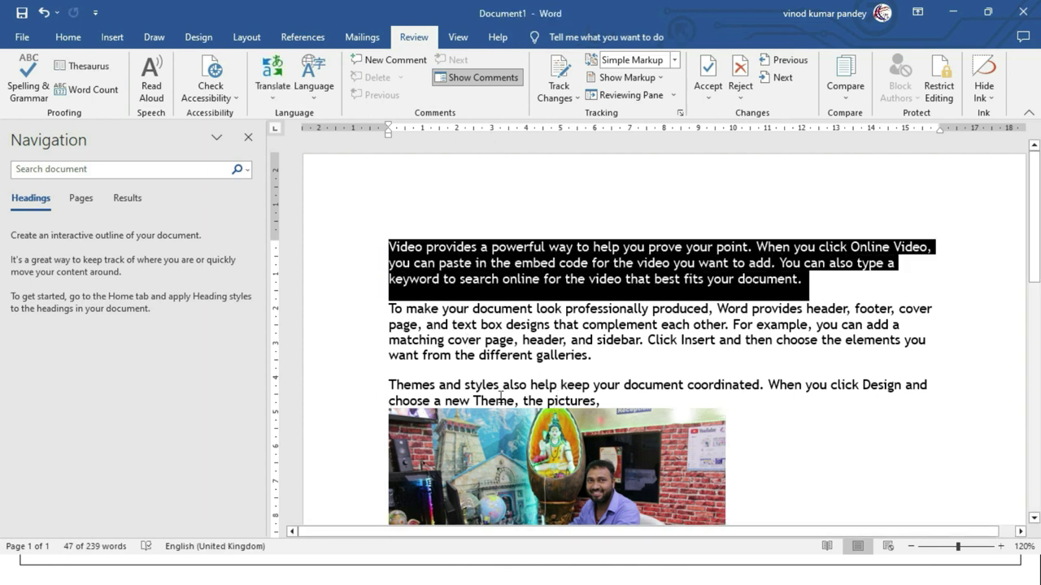
{"action": "left_click", "coordinate": [68, 36]}
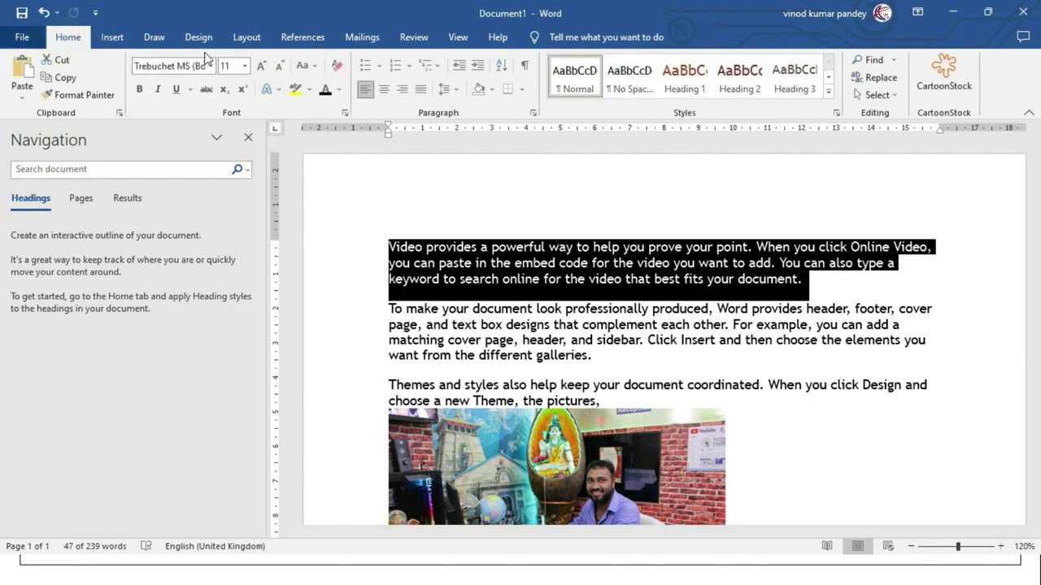
{"action": "left_click", "coordinate": [828, 92]}
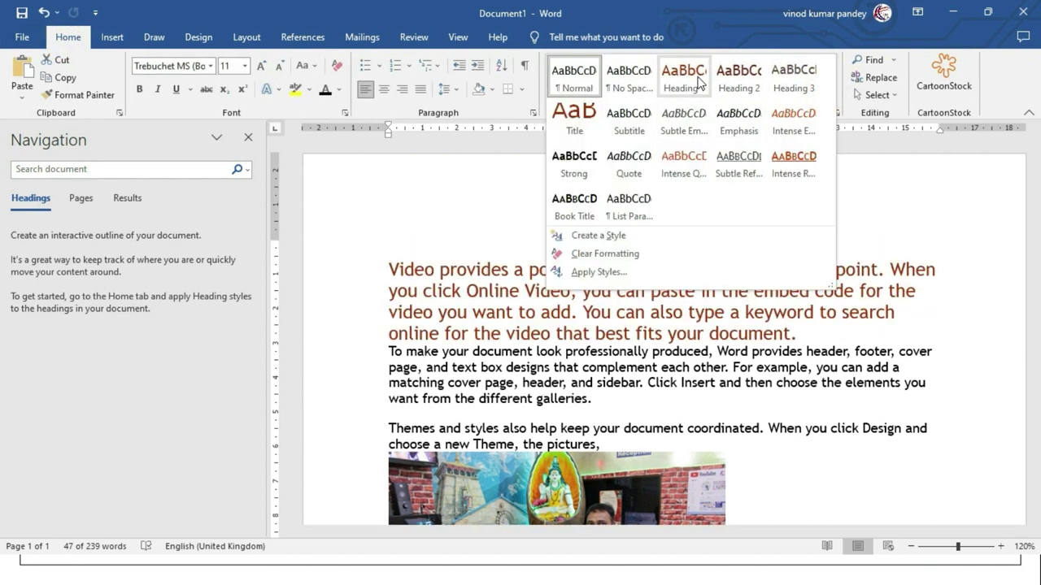
{"action": "left_click", "coordinate": [698, 80]}
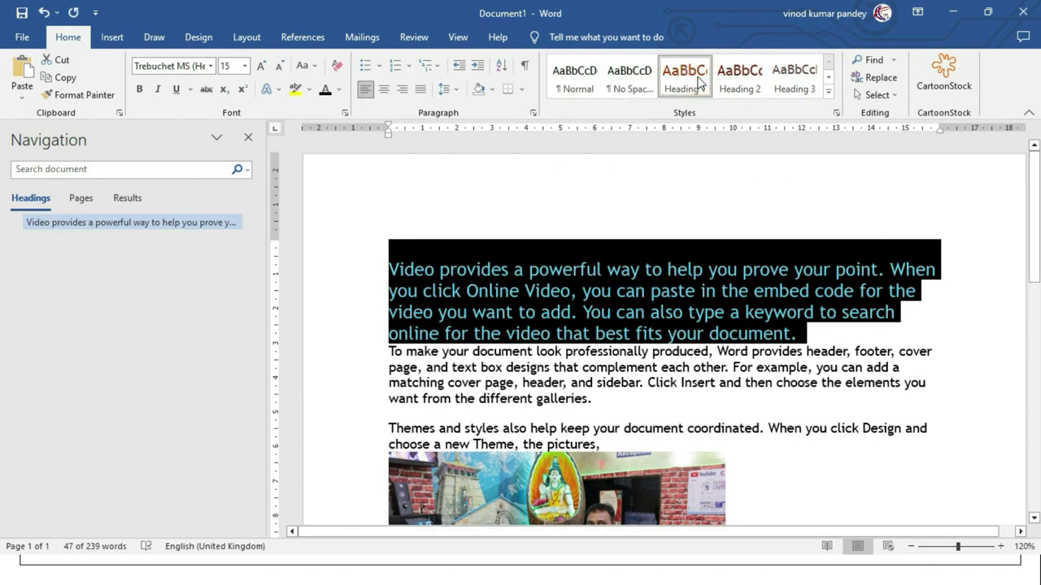
{"action": "left_click", "coordinate": [513, 276]}
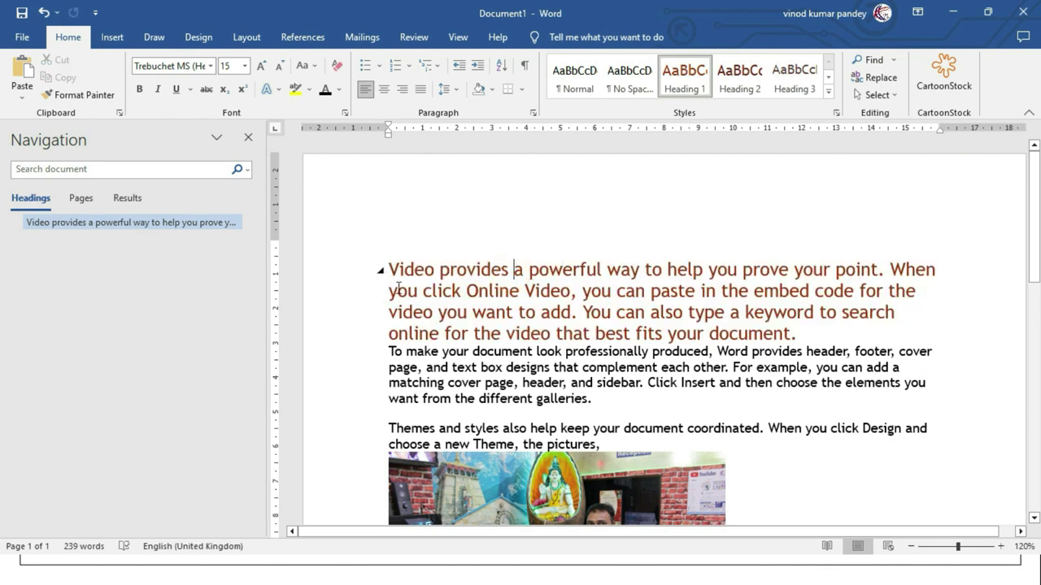
Step: Collapse and expand the new heading, then jump to it from the Navigation pane
{"action": "left_click", "coordinate": [380, 271]}
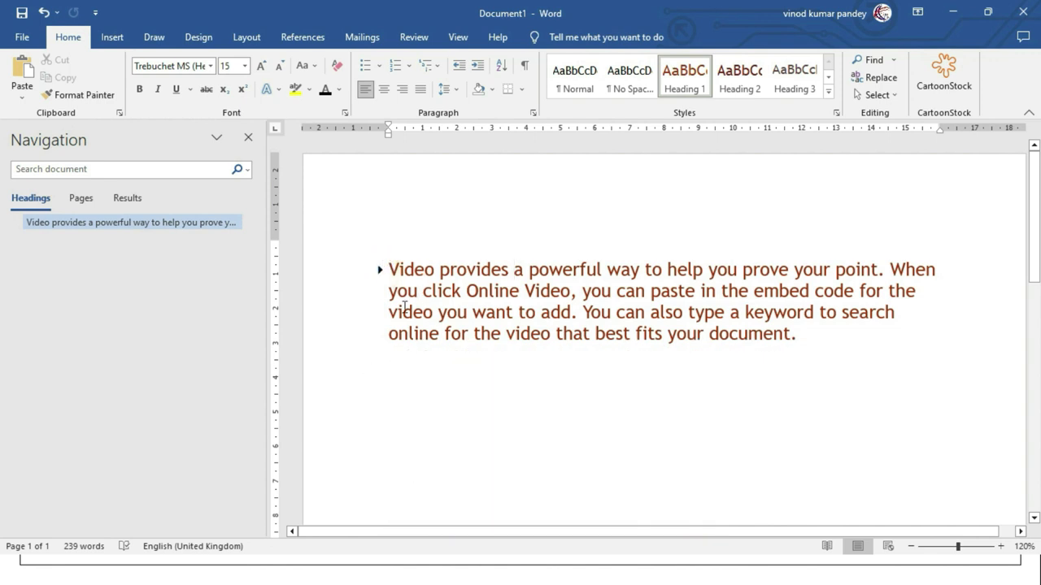
{"action": "left_click", "coordinate": [381, 271]}
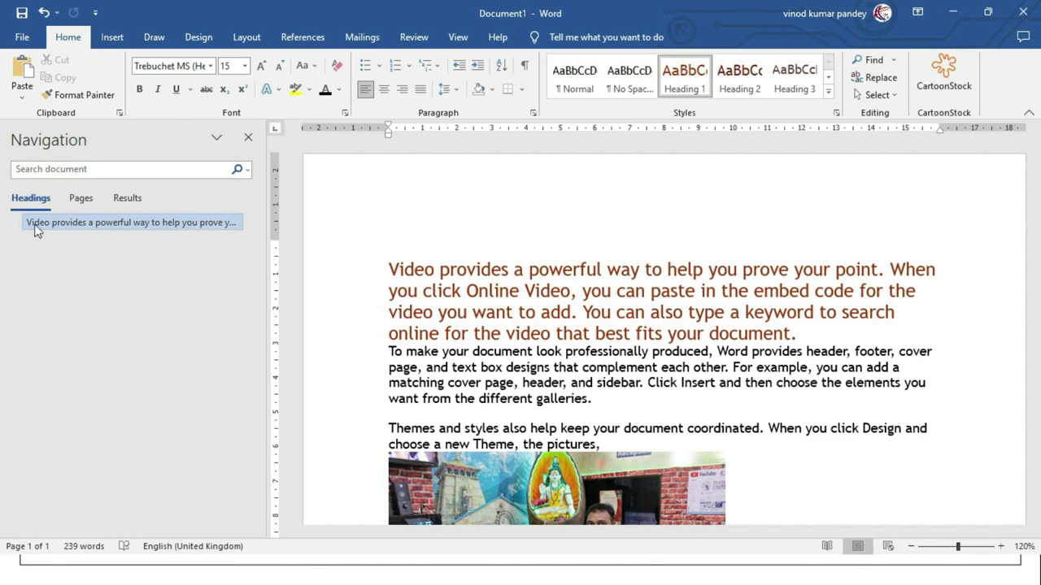
{"action": "left_click", "coordinate": [91, 226]}
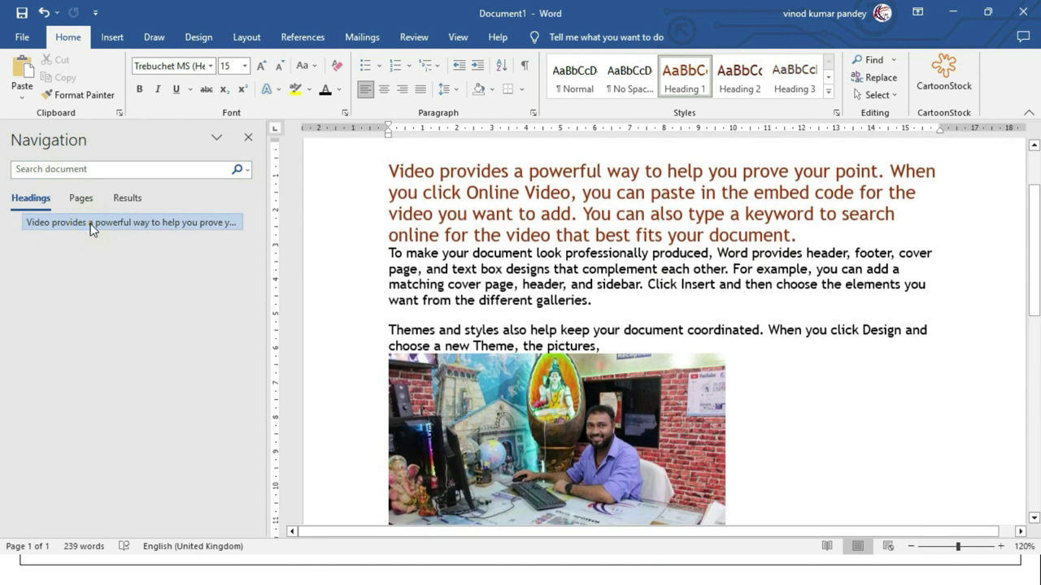
{"action": "left_click", "coordinate": [395, 281]}
{"action": "left_click", "coordinate": [77, 227]}
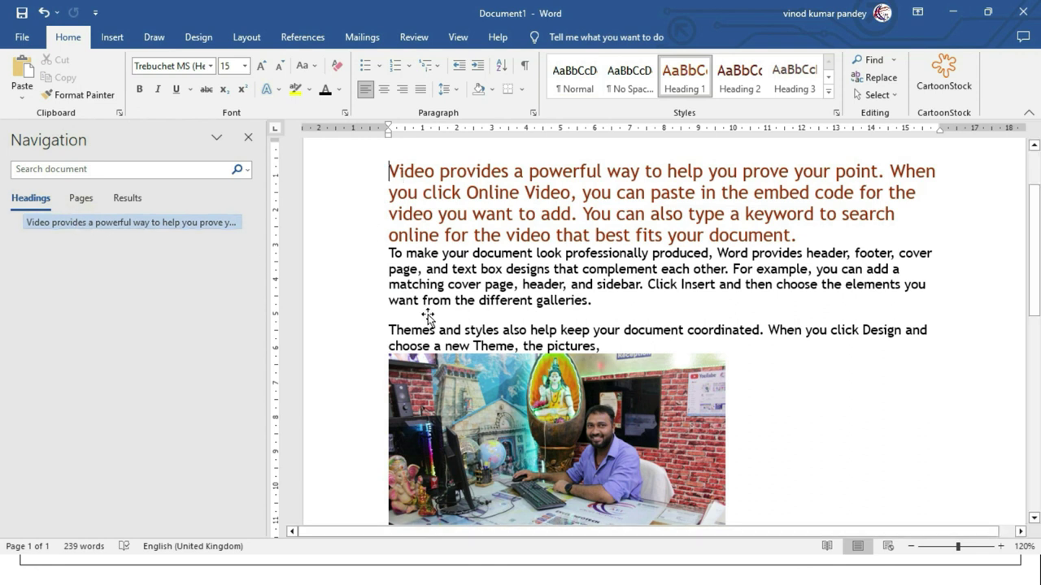
{"action": "scroll", "coordinate": [360, 317], "scroll_direction": "down", "scroll_amount": 5}
Step: Make the 'Save time in Word…' paragraph a Heading 2
{"action": "double_click", "coordinate": [369, 248]}
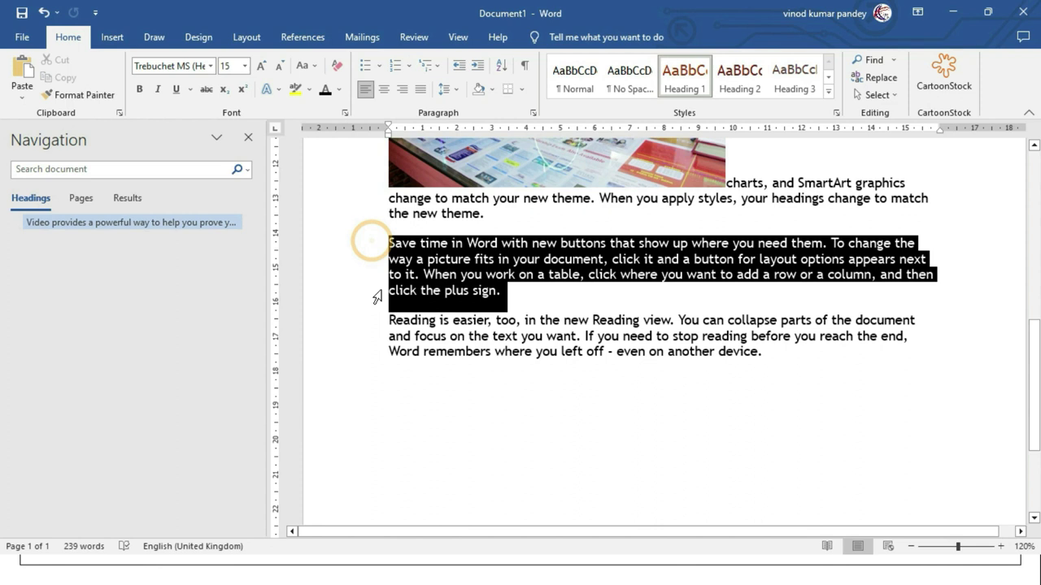
{"action": "left_click", "coordinate": [736, 85]}
{"action": "left_click", "coordinate": [536, 373]}
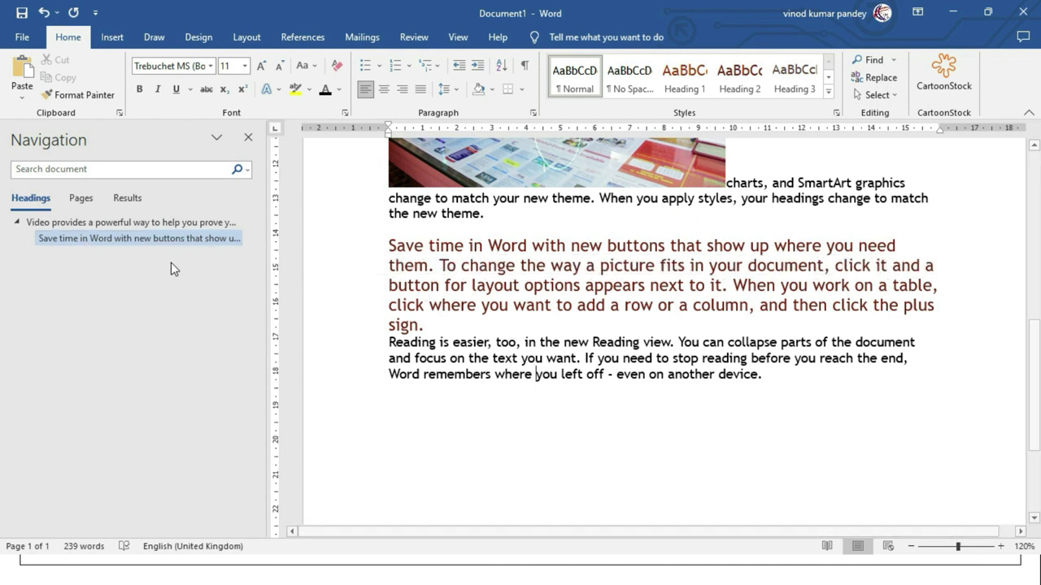
Step: Check the new headings in the Navigation pane, then switch it to page thumbnails
{"action": "left_click", "coordinate": [64, 224]}
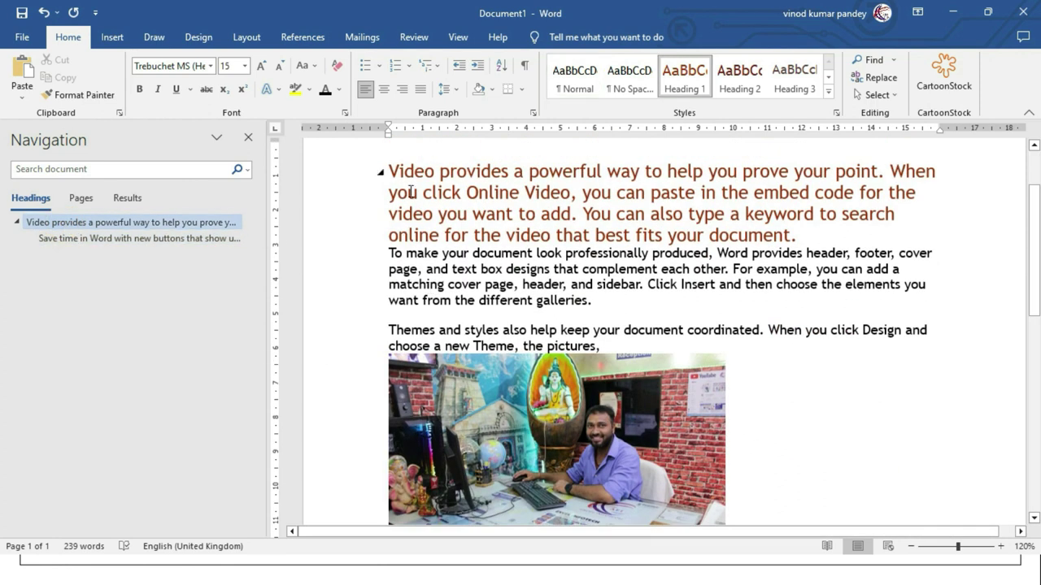
{"action": "left_click", "coordinate": [133, 238]}
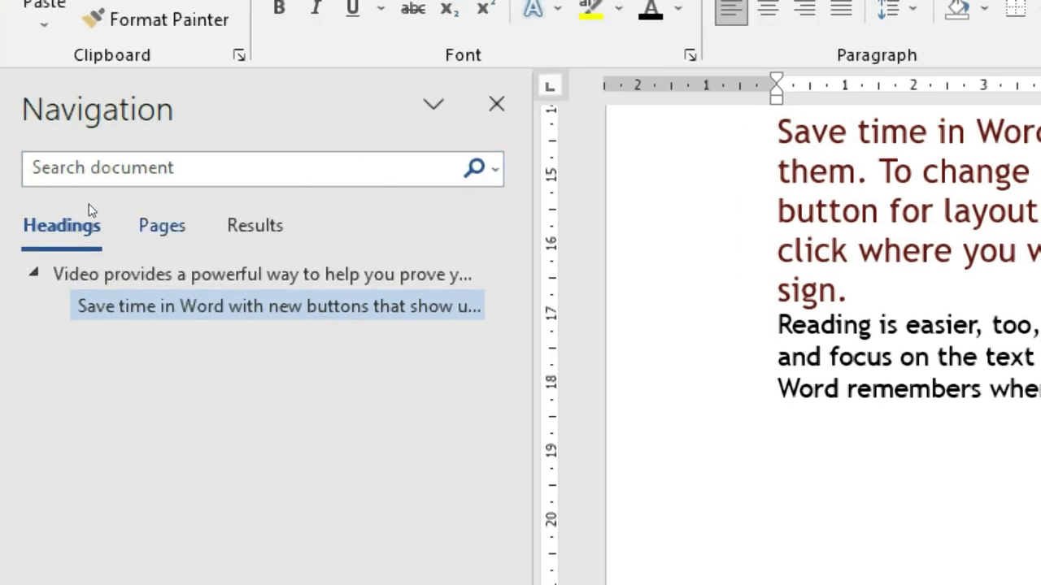
{"action": "left_click", "coordinate": [88, 206]}
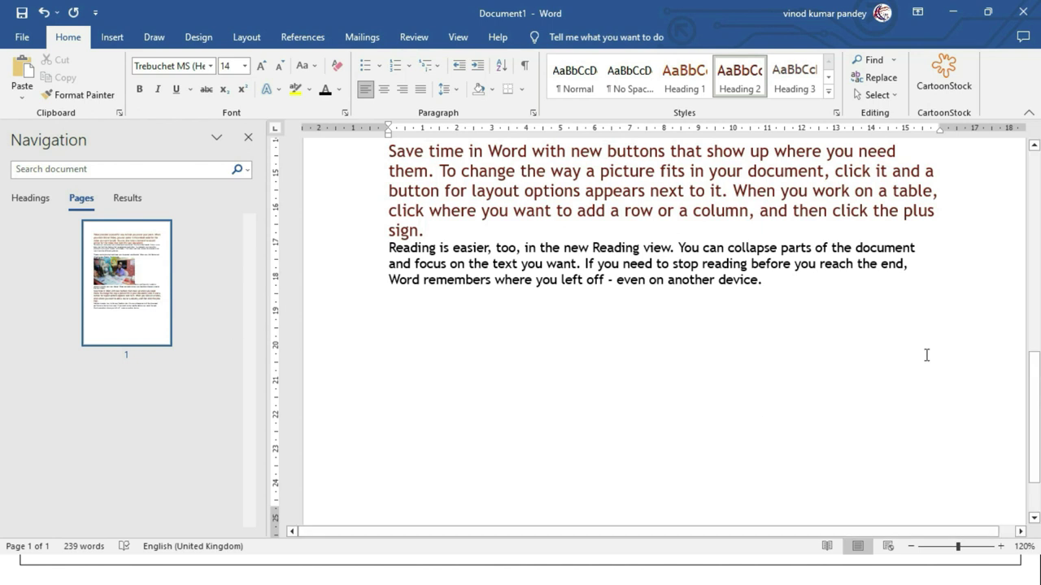
{"action": "scroll", "coordinate": [935, 314], "scroll_direction": "down", "scroll_amount": 2}
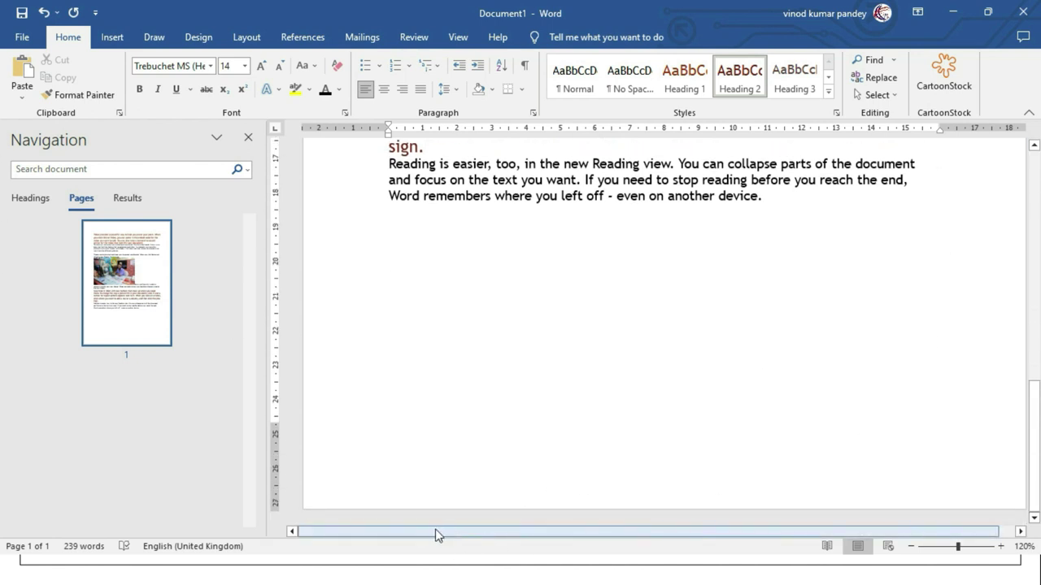
{"action": "scroll", "coordinate": [516, 460], "scroll_direction": "up", "scroll_amount": 3}
{"action": "scroll", "coordinate": [517, 461], "scroll_direction": "up", "scroll_amount": 3}
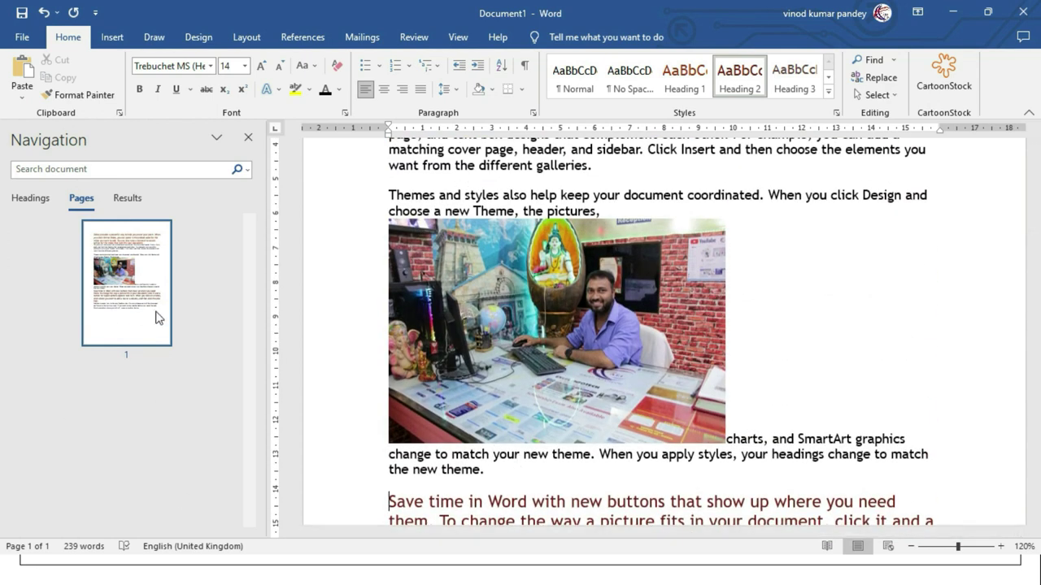
Step: Insert a page break after 'device.' to create a blank second page
{"action": "scroll", "coordinate": [699, 441], "scroll_direction": "down", "scroll_amount": 3}
{"action": "left_click", "coordinate": [789, 418]}
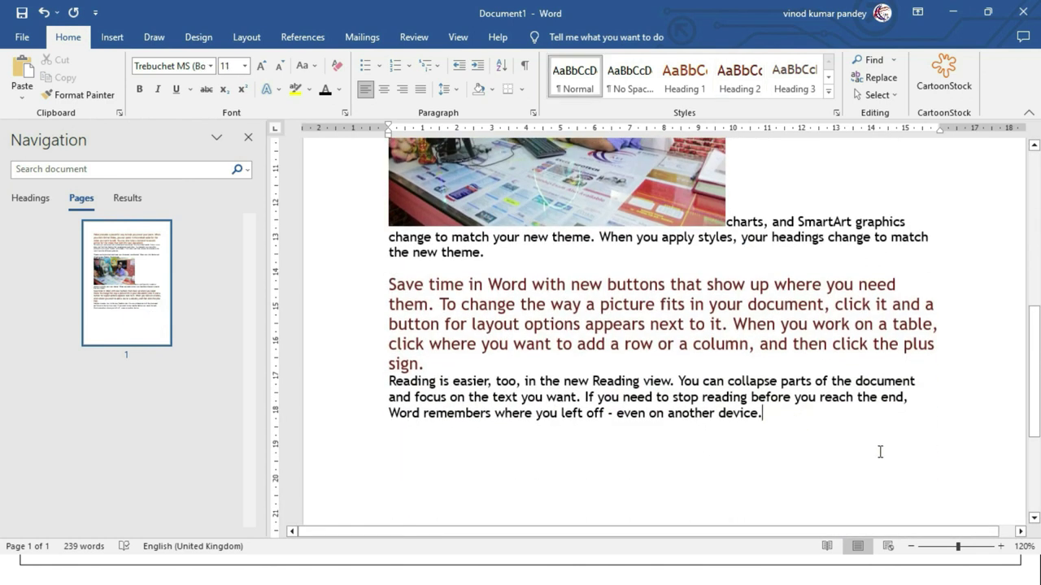
{"action": "key", "text": "ctrl+Return"}
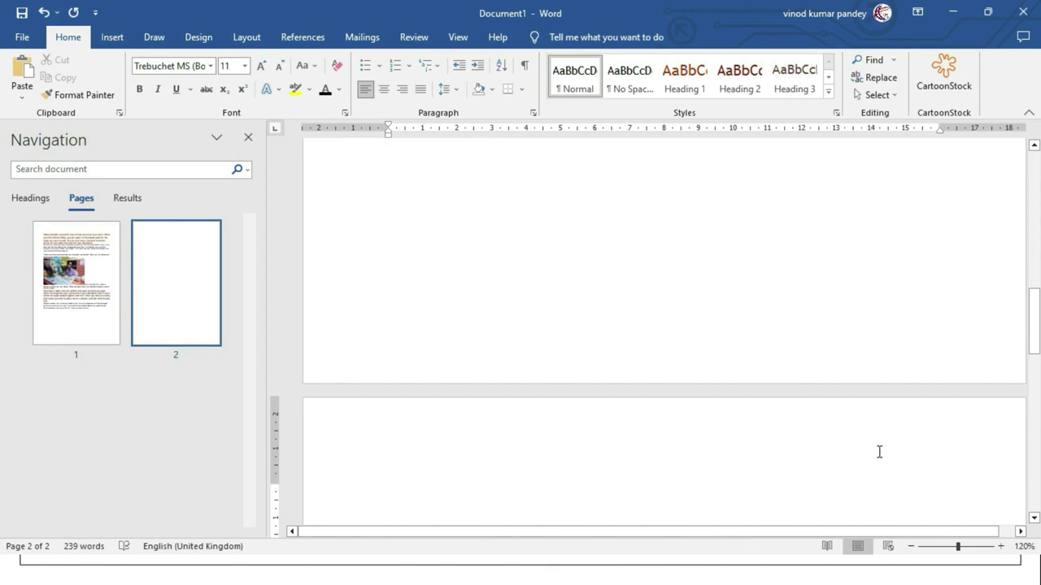
Step: Jump between page 1 and the blank page 2 using the page thumbnails
{"action": "scroll", "coordinate": [509, 476], "scroll_direction": "down", "scroll_amount": 5}
{"action": "scroll", "coordinate": [509, 477], "scroll_direction": "up", "scroll_amount": 5}
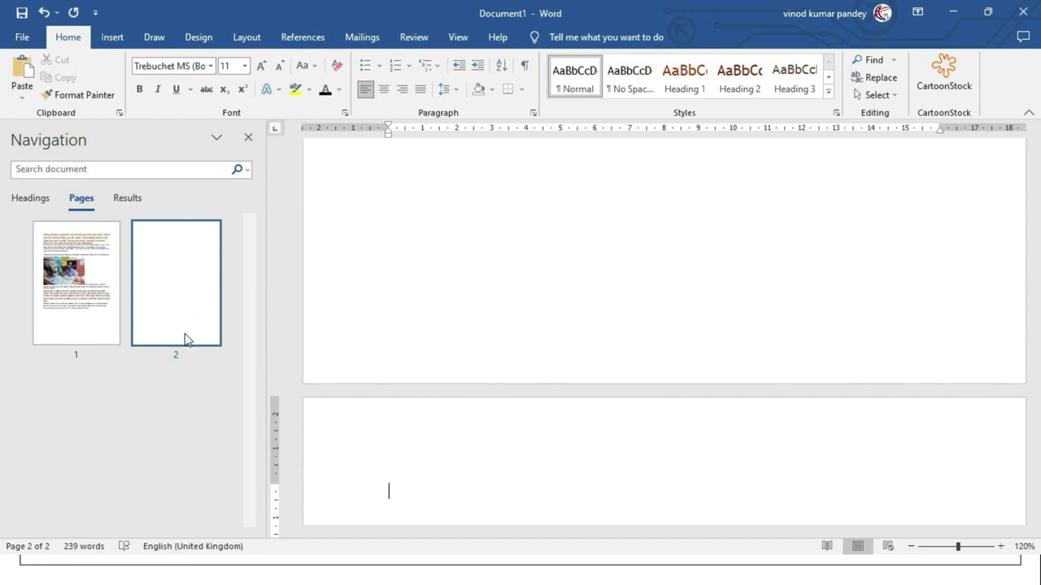
{"action": "left_click", "coordinate": [70, 280]}
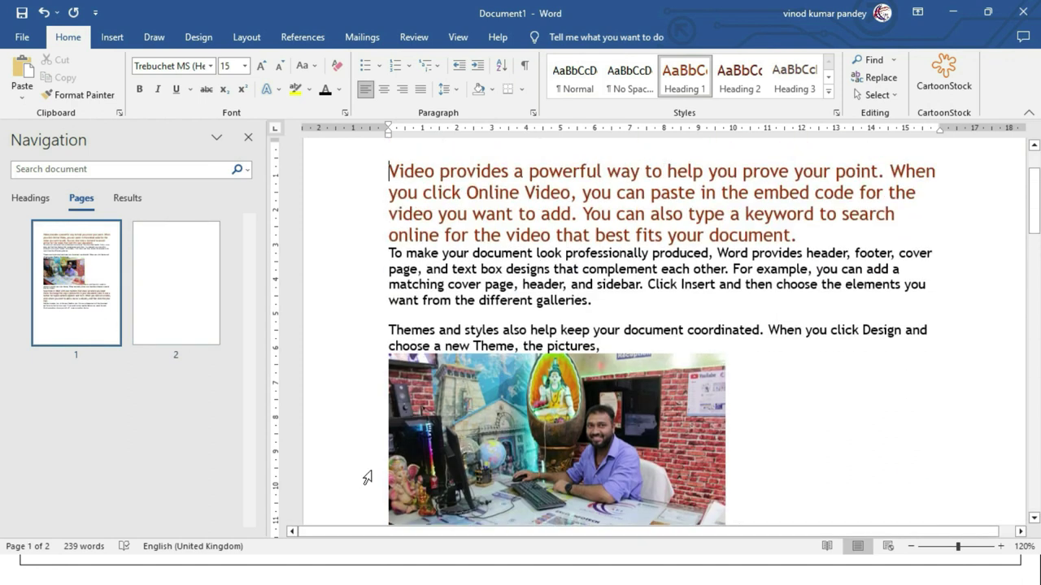
{"action": "left_click", "coordinate": [185, 301]}
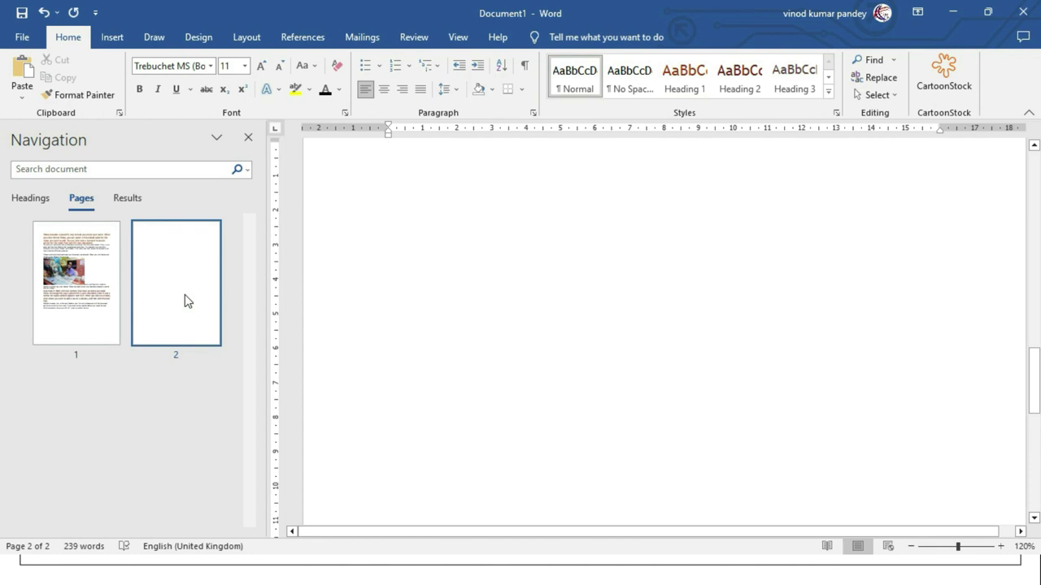
{"action": "left_click", "coordinate": [92, 289]}
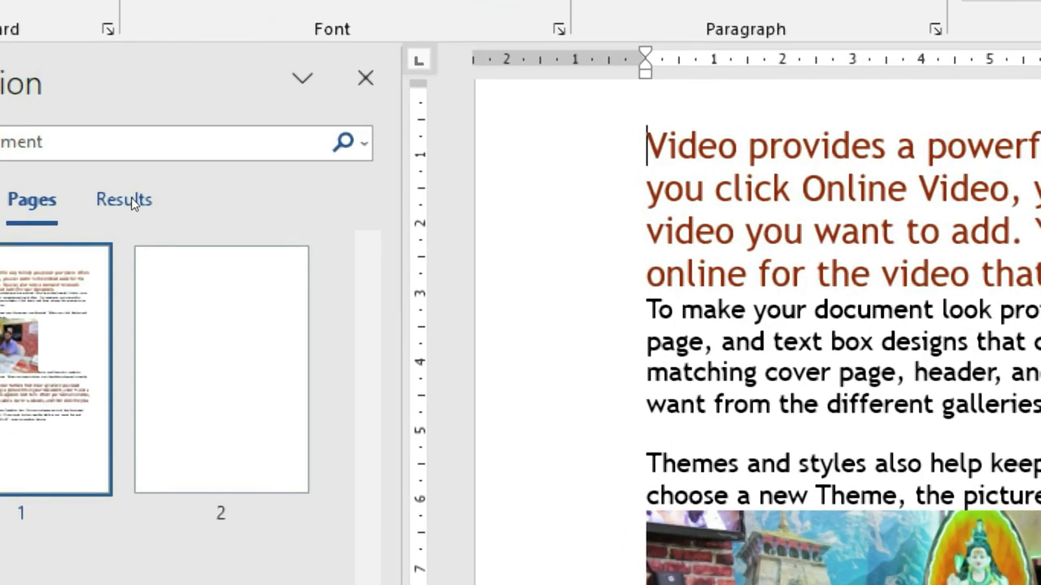
Step: Search the document for 'MAKE' in the Navigation pane, review its one result, then clear it
{"action": "left_click", "coordinate": [133, 204]}
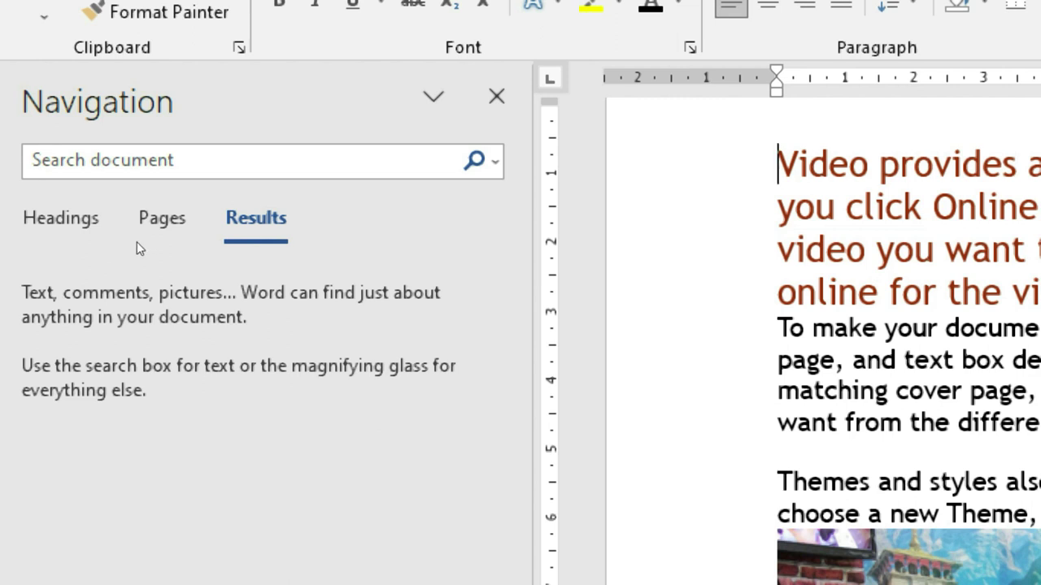
{"action": "left_click", "coordinate": [94, 167]}
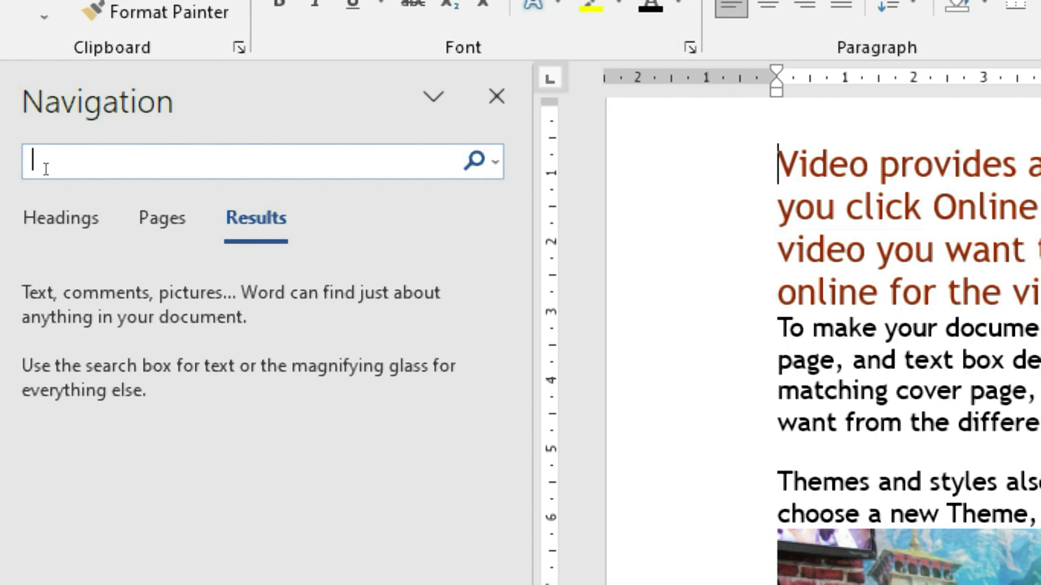
{"action": "type", "text": "MAKE"}
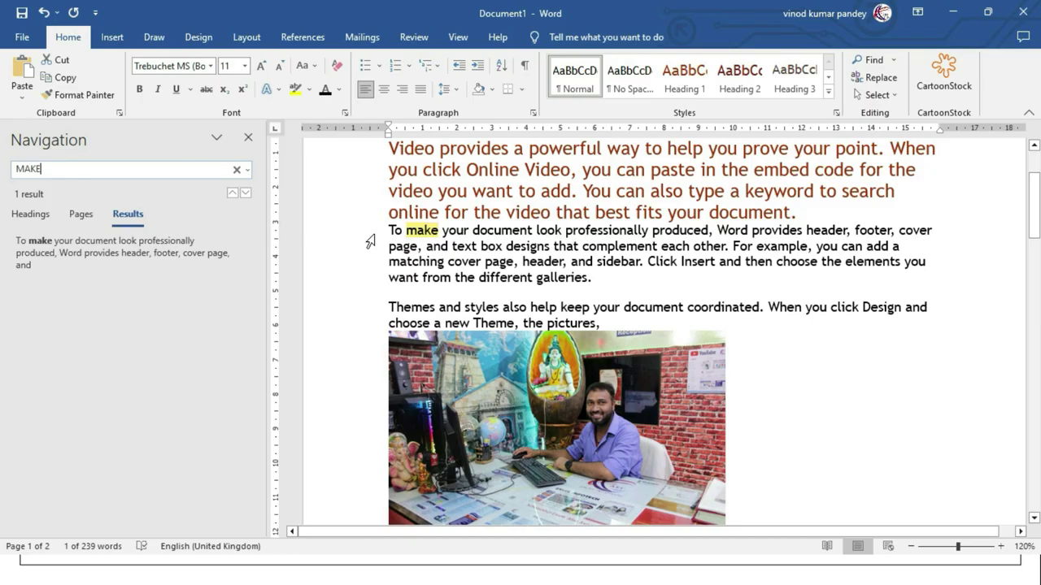
{"action": "key", "text": "BackSpace"}
{"action": "key", "text": "BackSpace"}
{"action": "key", "text": "BackSpace"}
{"action": "key", "text": "BackSpace"}
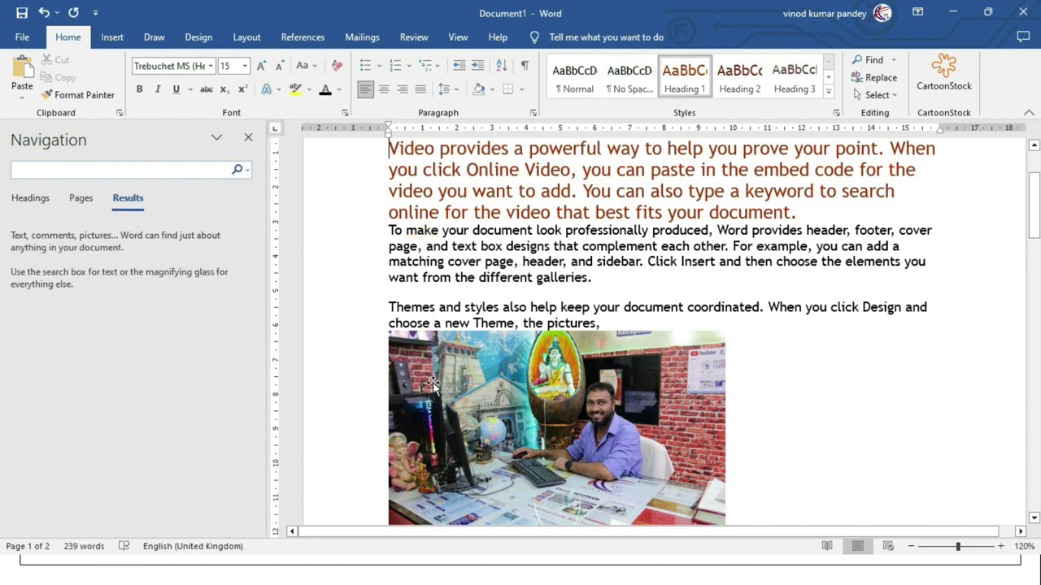
{"action": "scroll", "coordinate": [599, 417], "scroll_direction": "down", "scroll_amount": 1}
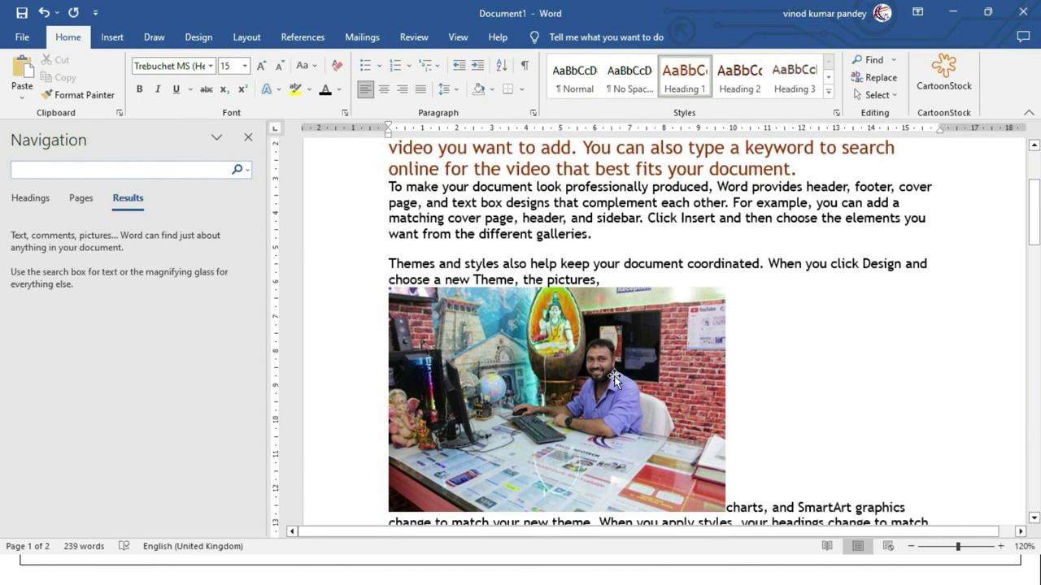
Step: Caption the photo 'Figure 1 EXCEL INFOTECH' using Insert Caption
{"action": "left_click", "coordinate": [564, 376]}
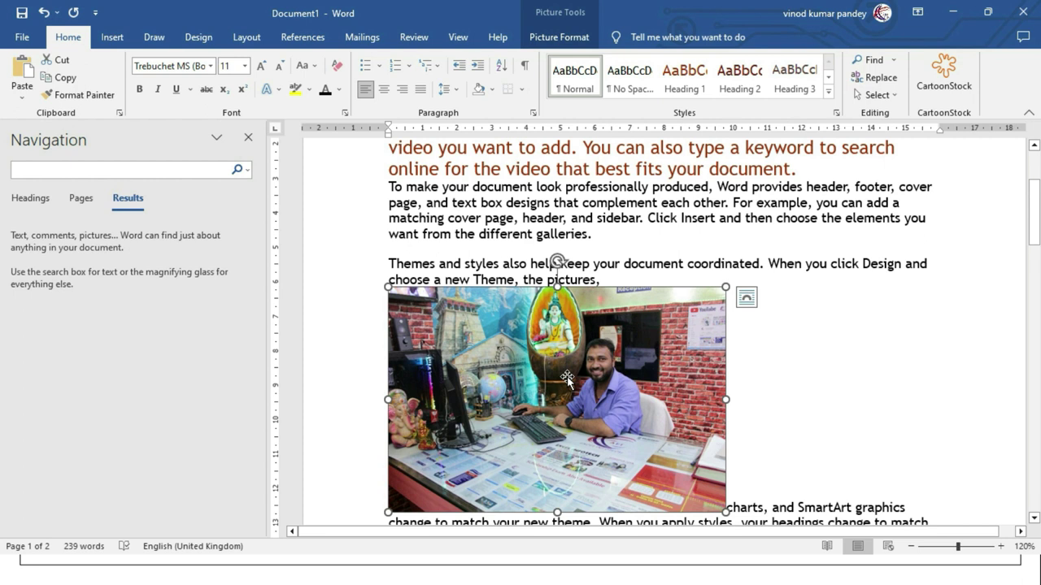
{"action": "right_click", "coordinate": [574, 397]}
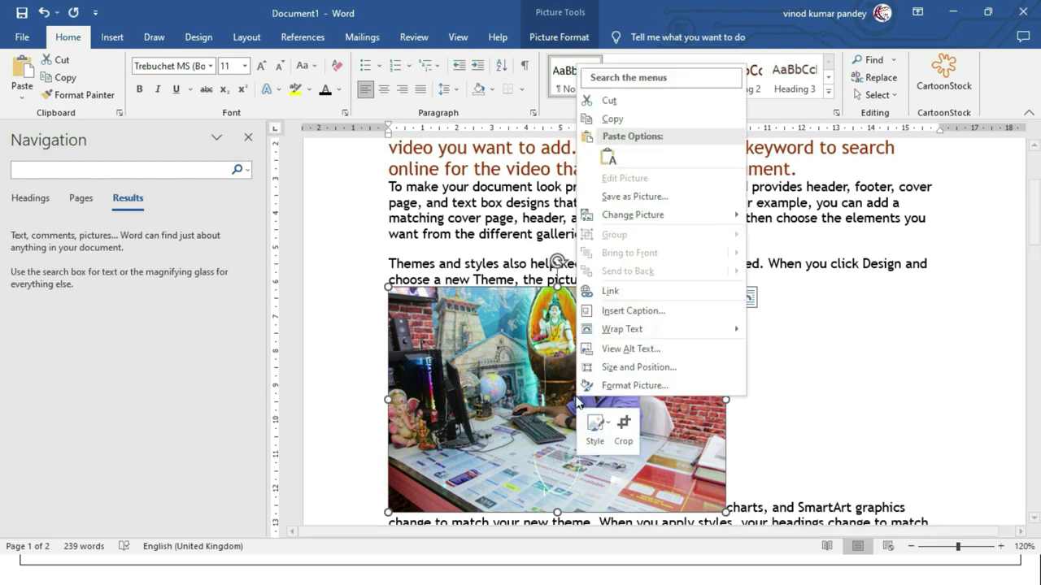
{"action": "key", "text": "Up"}
{"action": "key", "text": "Up"}
{"action": "key", "text": "Up"}
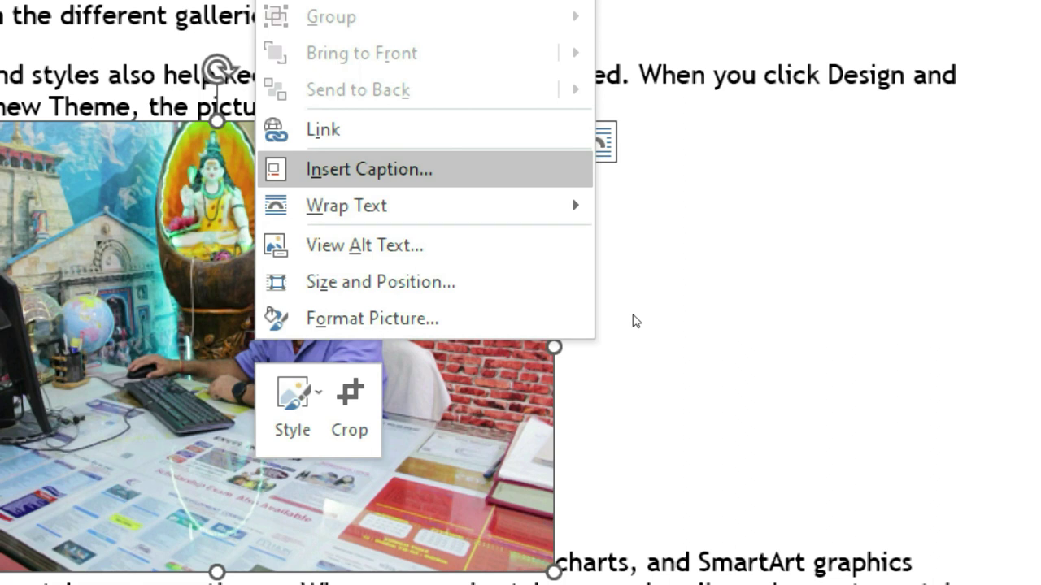
{"action": "key", "text": "Return"}
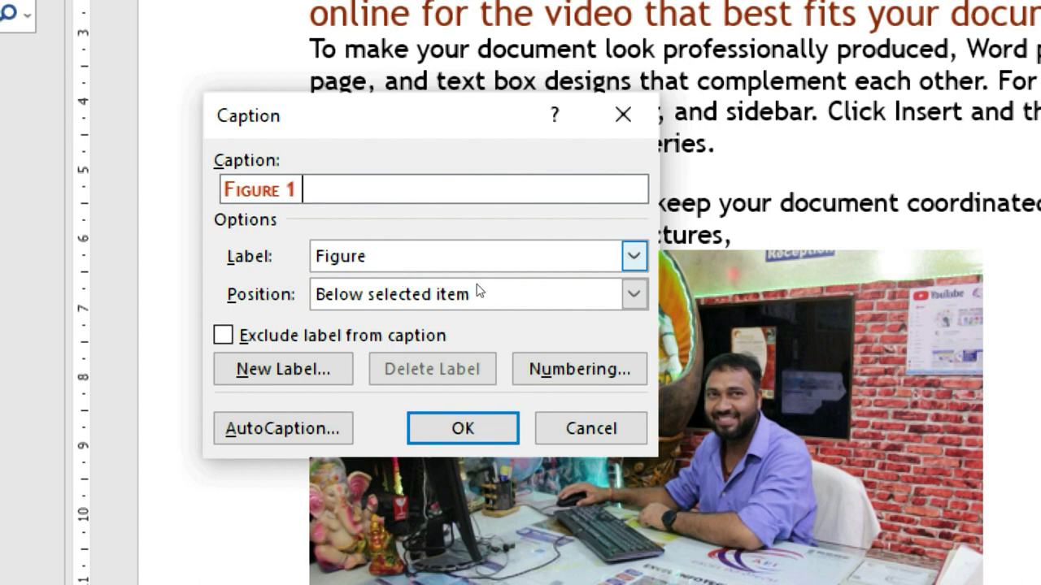
{"action": "type", "text": "EXCEL INFOTECH"}
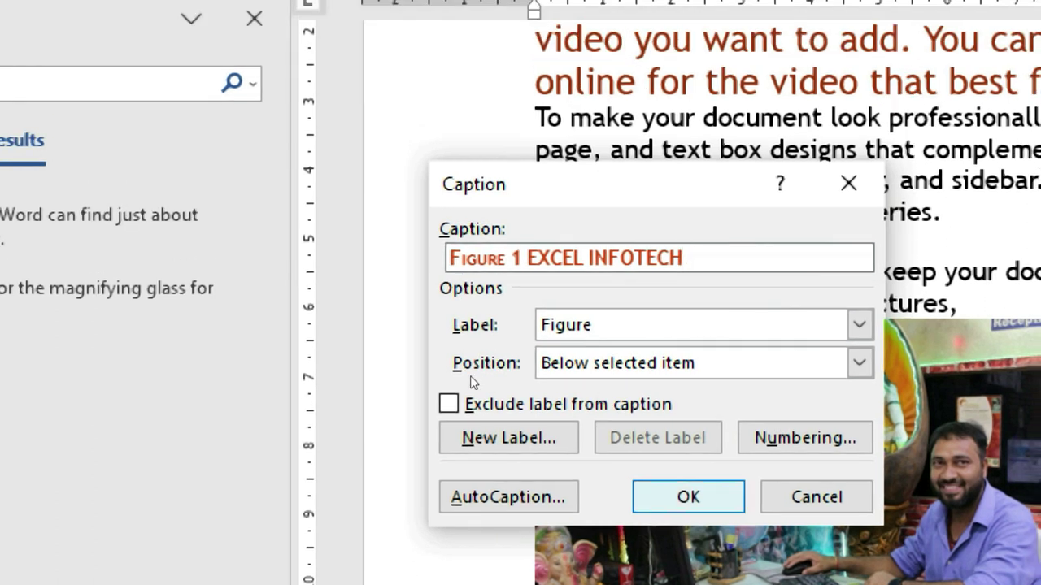
{"action": "key", "text": "Return"}
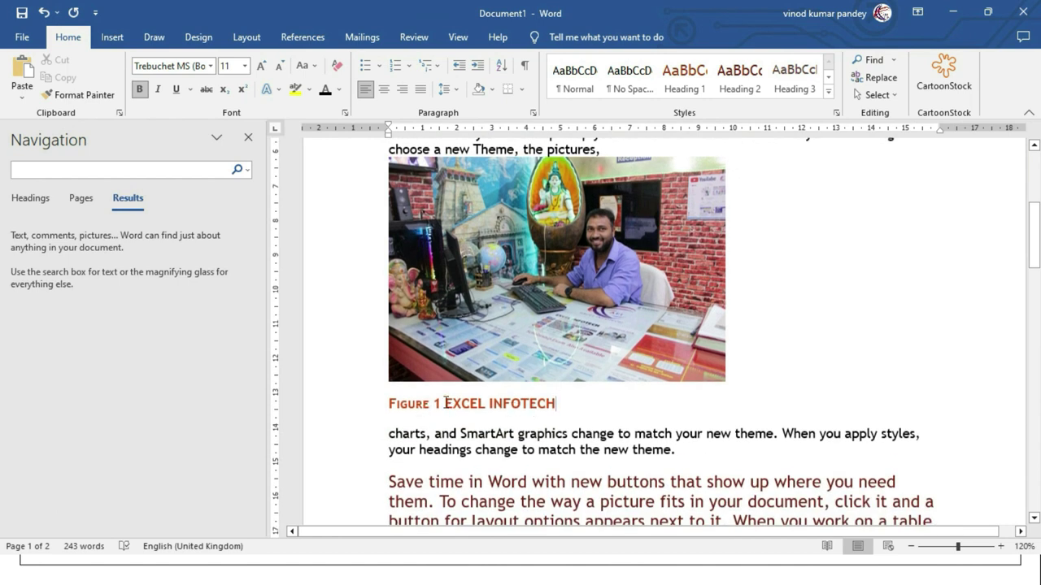
{"action": "left_click", "coordinate": [52, 169]}
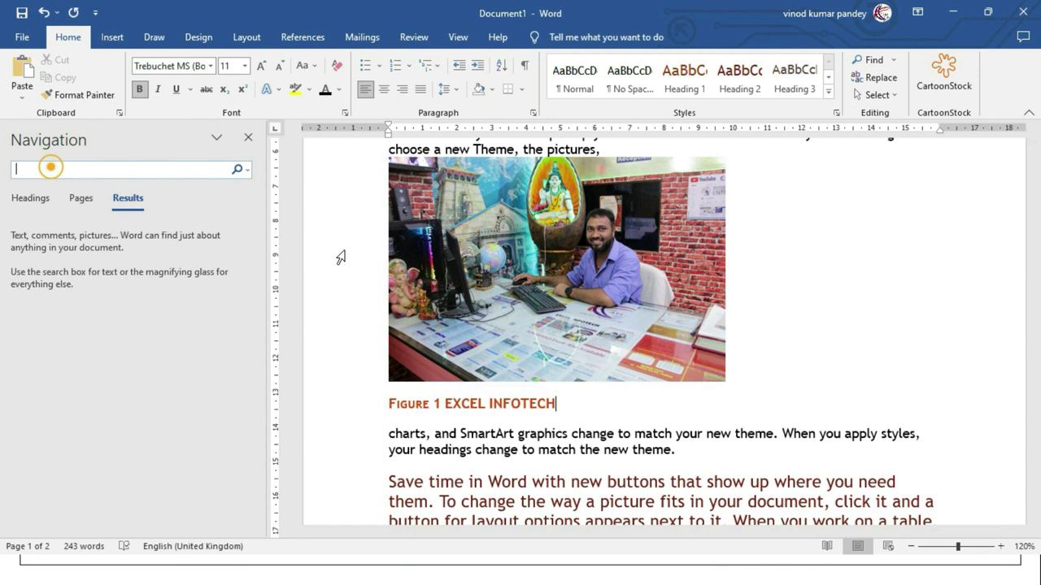
{"action": "type", "text": "EXCEL INFOTECH"}
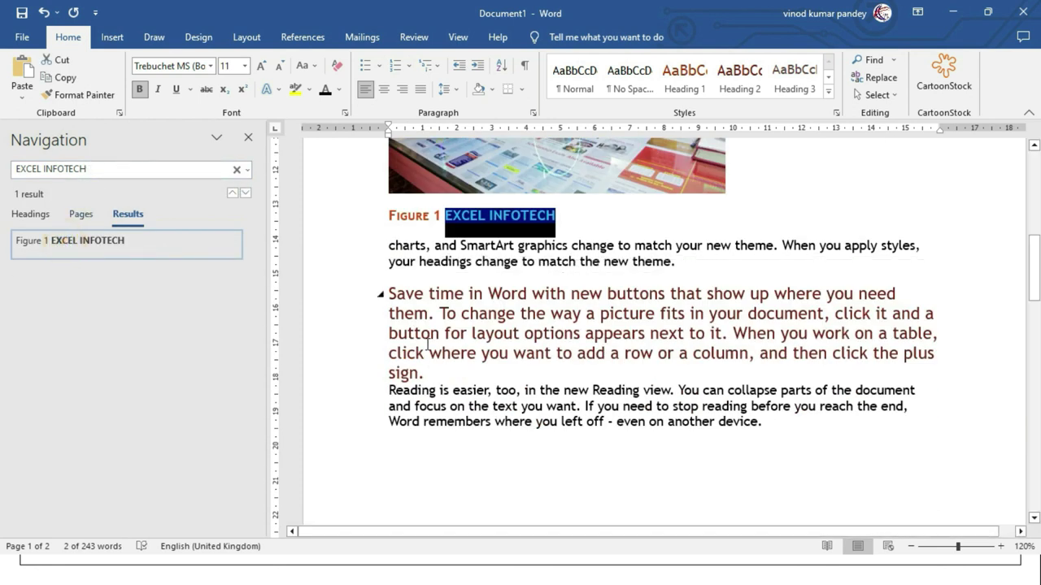
{"action": "scroll", "coordinate": [427, 345], "scroll_direction": "up", "scroll_amount": 3}
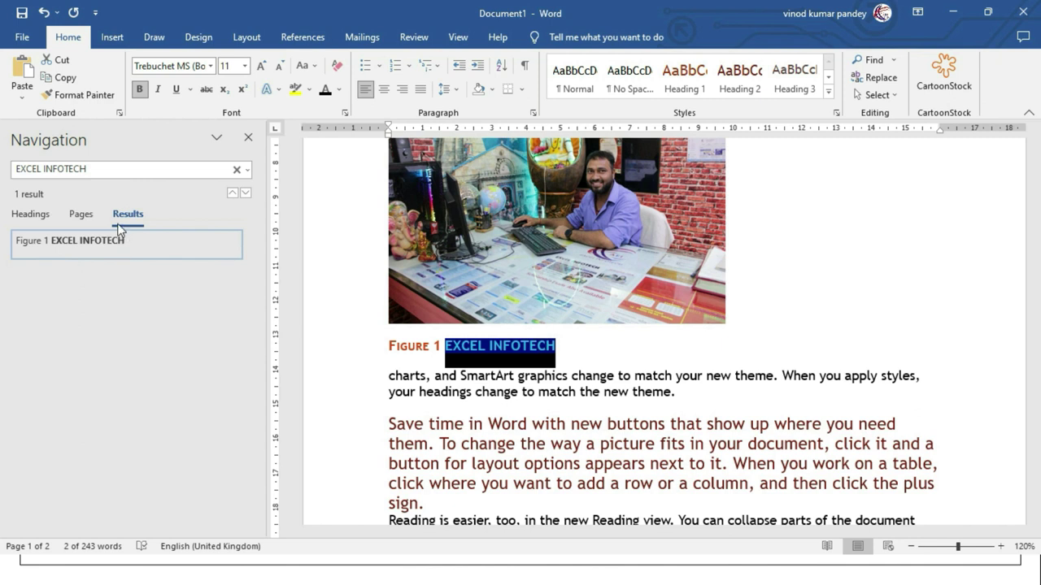
{"action": "left_click_drag", "start_coordinate": [98, 169], "coordinate": [2, 165]}
{"action": "key", "text": "BackSpace"}
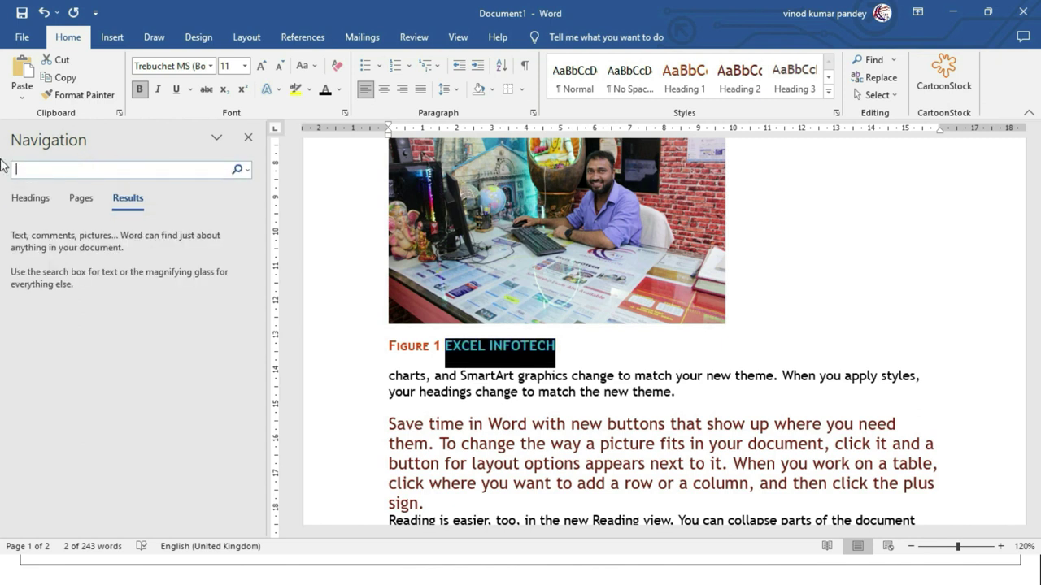
{"action": "left_click", "coordinate": [356, 387]}
Step: Attach a comment reading 'COMPUTER EDUCATION' to the word 'document'
{"action": "left_click", "coordinate": [651, 335]}
{"action": "double_click", "coordinate": [652, 336]}
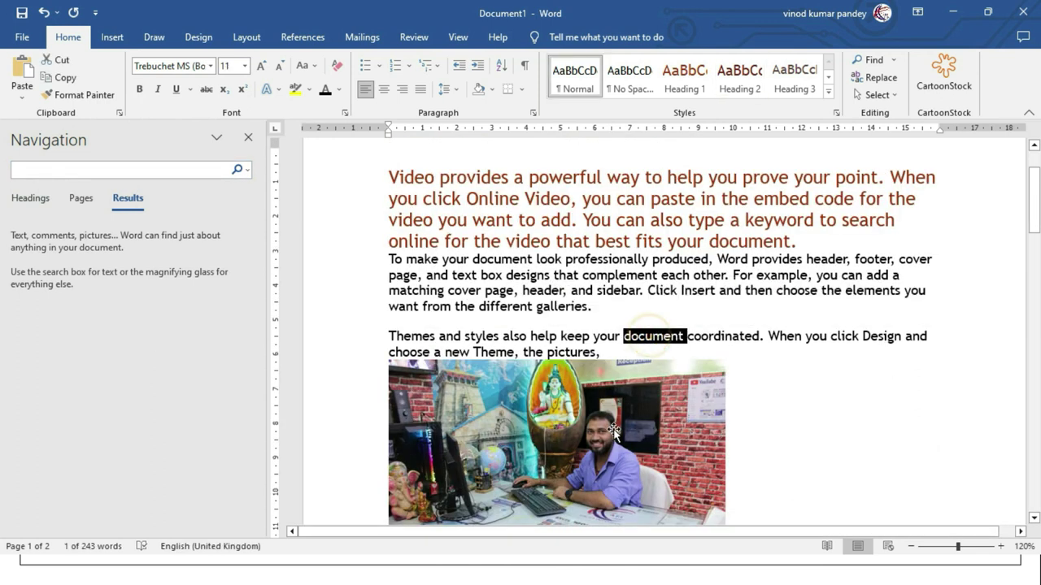
{"action": "left_click", "coordinate": [416, 39]}
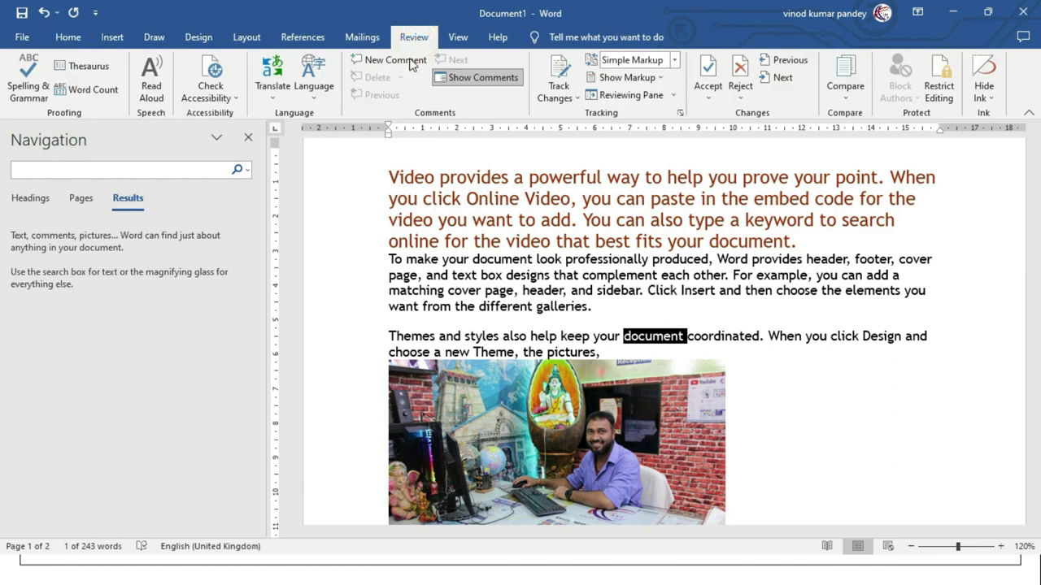
{"action": "left_click", "coordinate": [385, 62]}
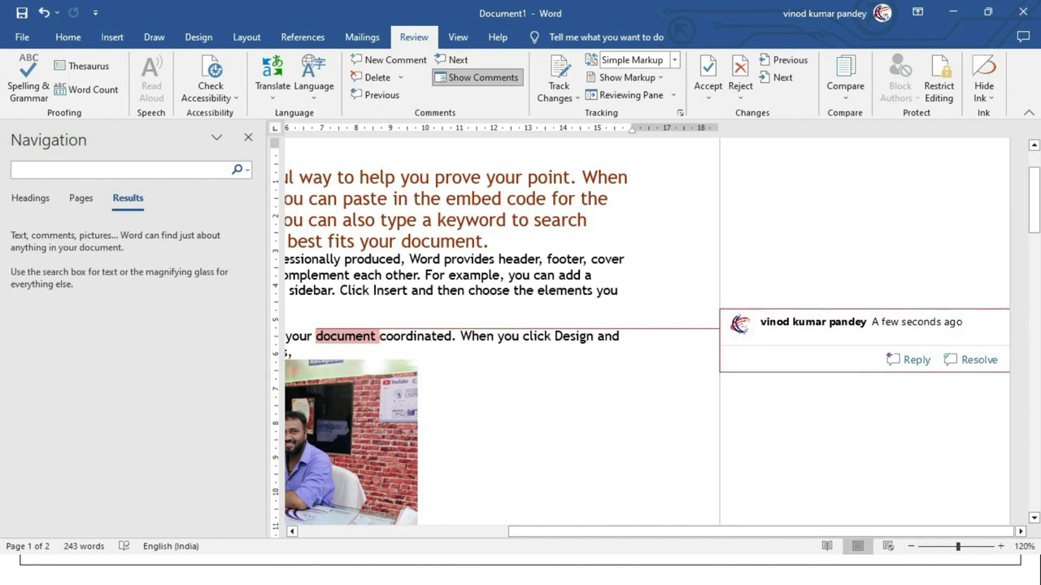
{"action": "type", "text": "COMPUTER "}
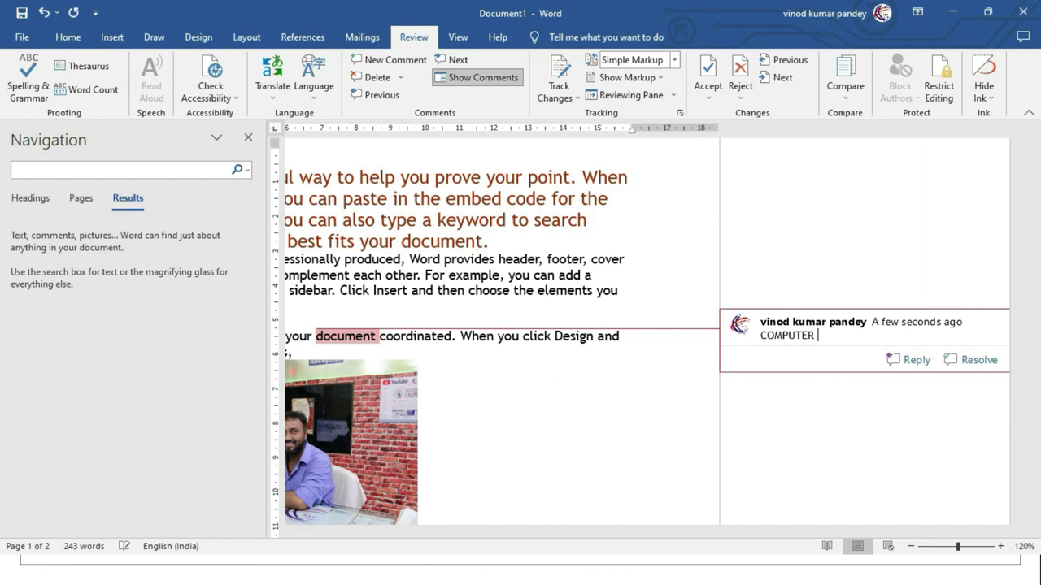
{"action": "type", "text": "EDUCATION"}
Step: Search for 'EDUCATION', jump to the matching comment, then clear the search
{"action": "left_click", "coordinate": [48, 170]}
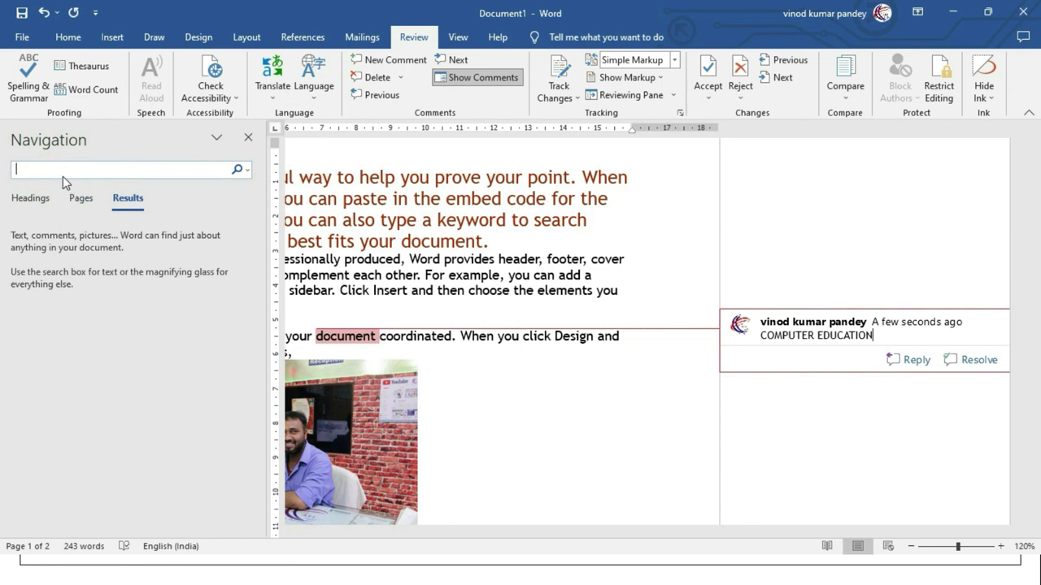
{"action": "type", "text": "EDUCATION"}
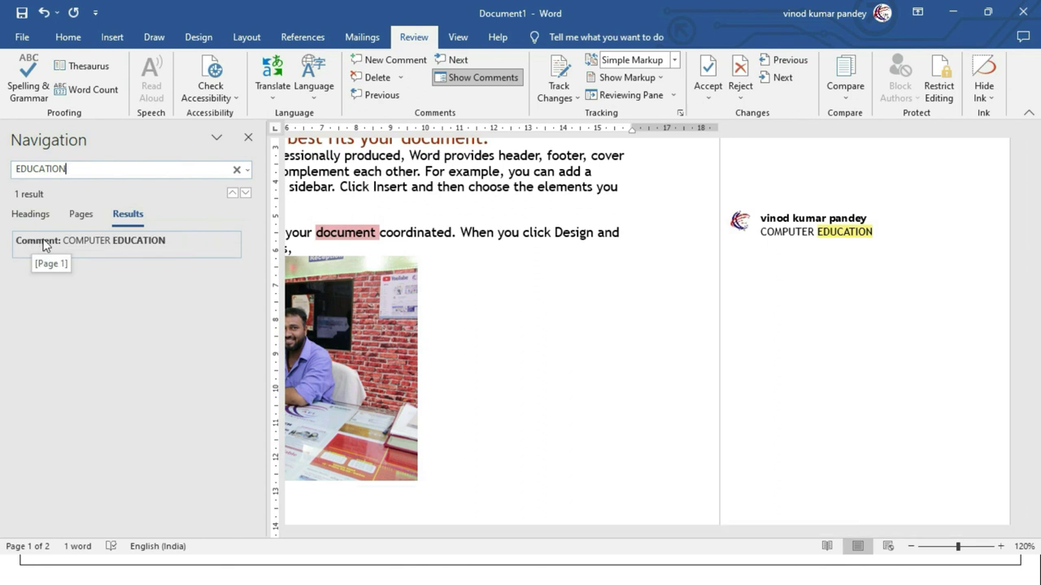
{"action": "left_click", "coordinate": [45, 244]}
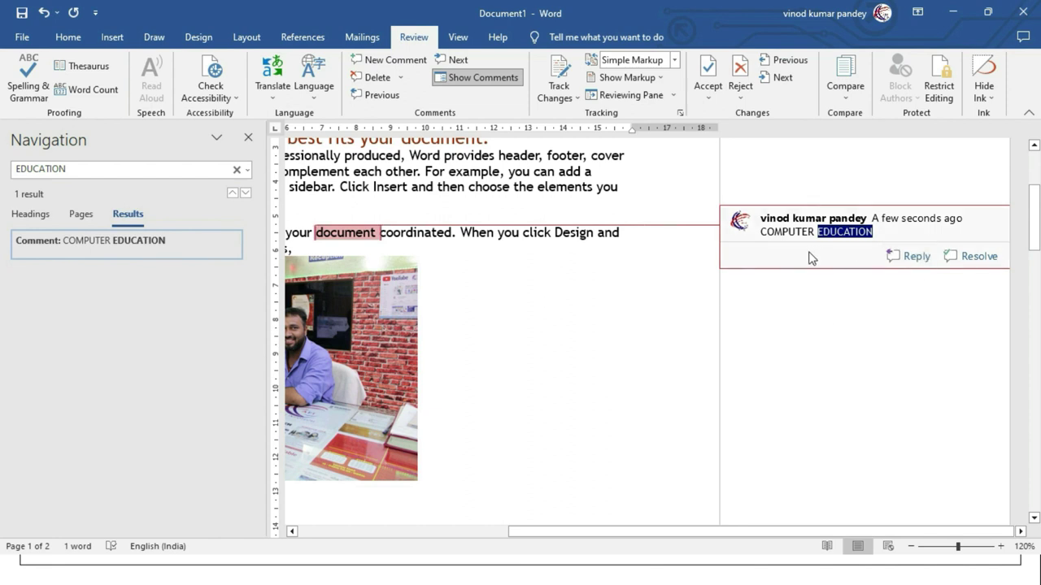
{"action": "left_click", "coordinate": [103, 170]}
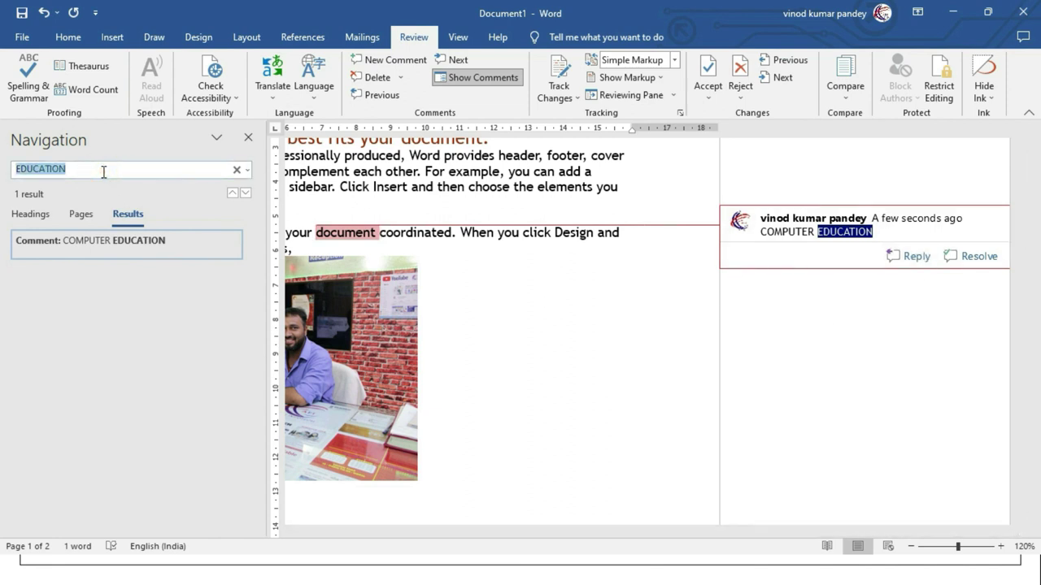
{"action": "key", "text": "BackSpace"}
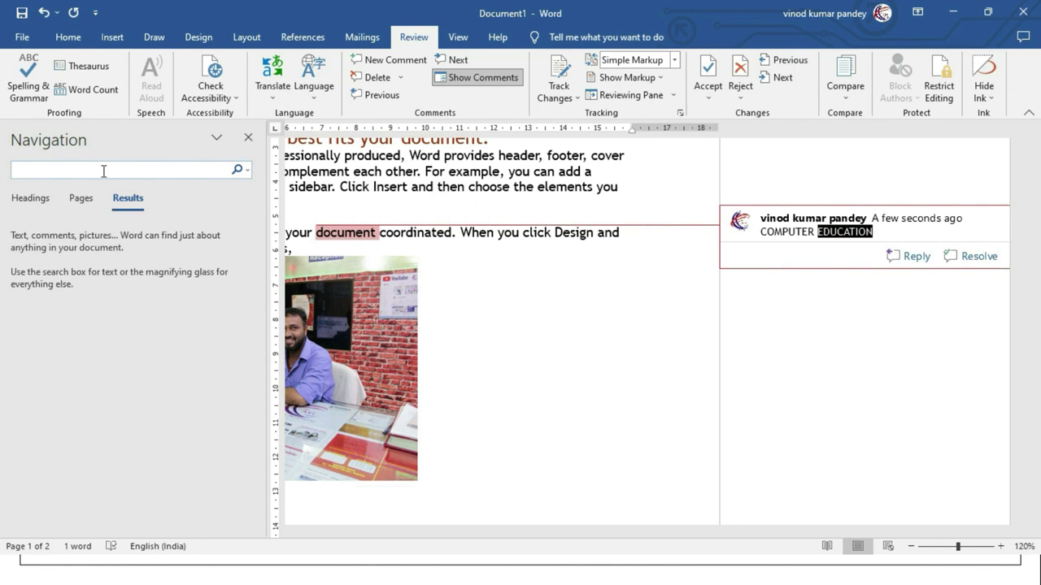
{"action": "left_click", "coordinate": [216, 103]}
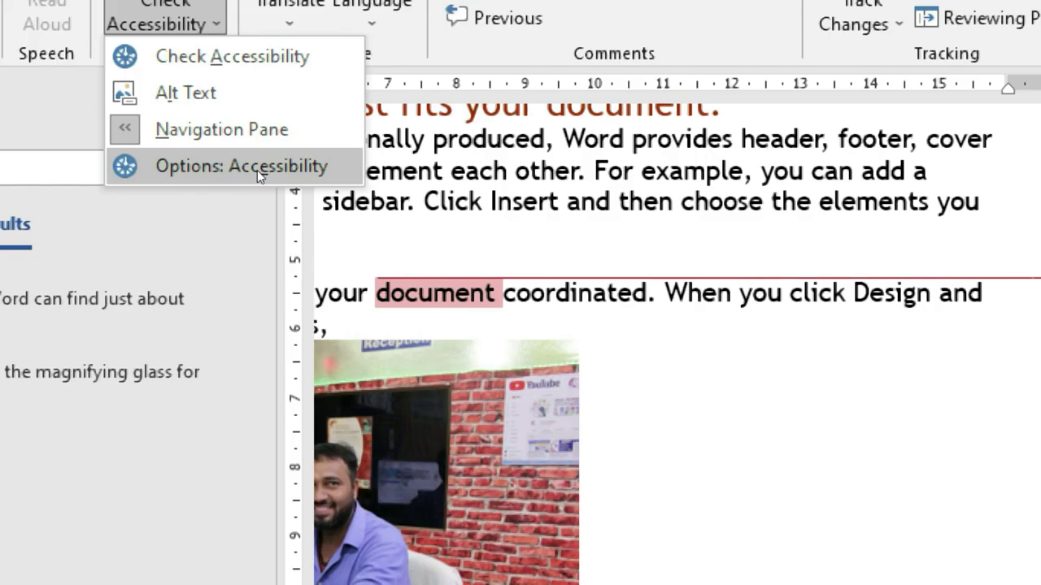
{"action": "left_click", "coordinate": [242, 168]}
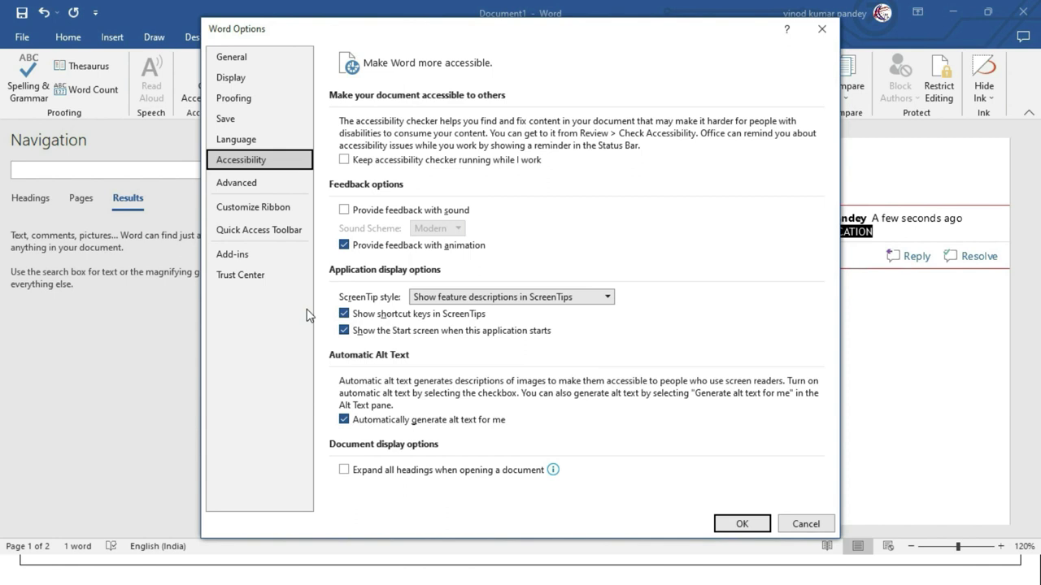
{"action": "key", "text": "Escape"}
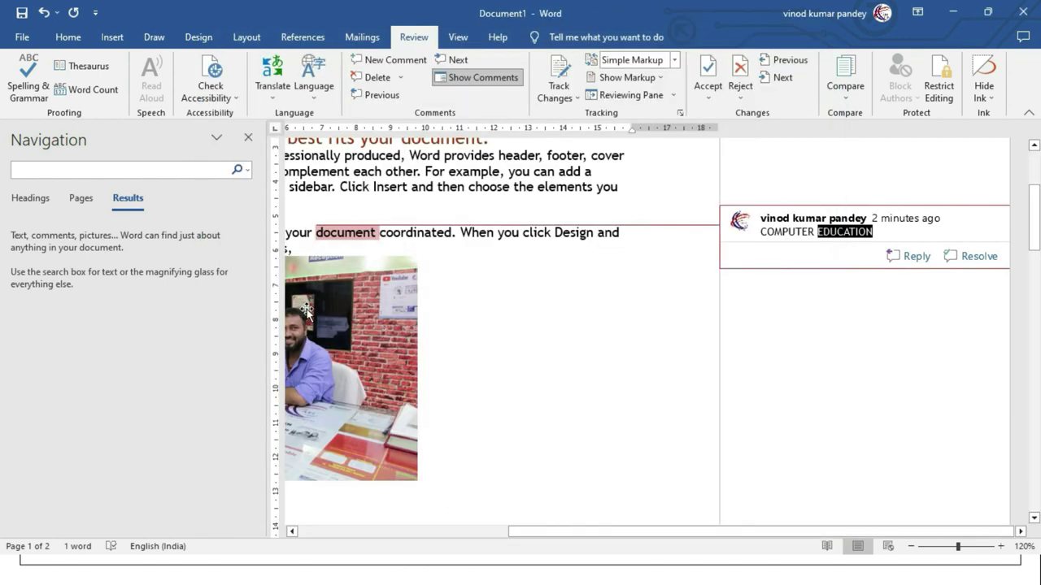